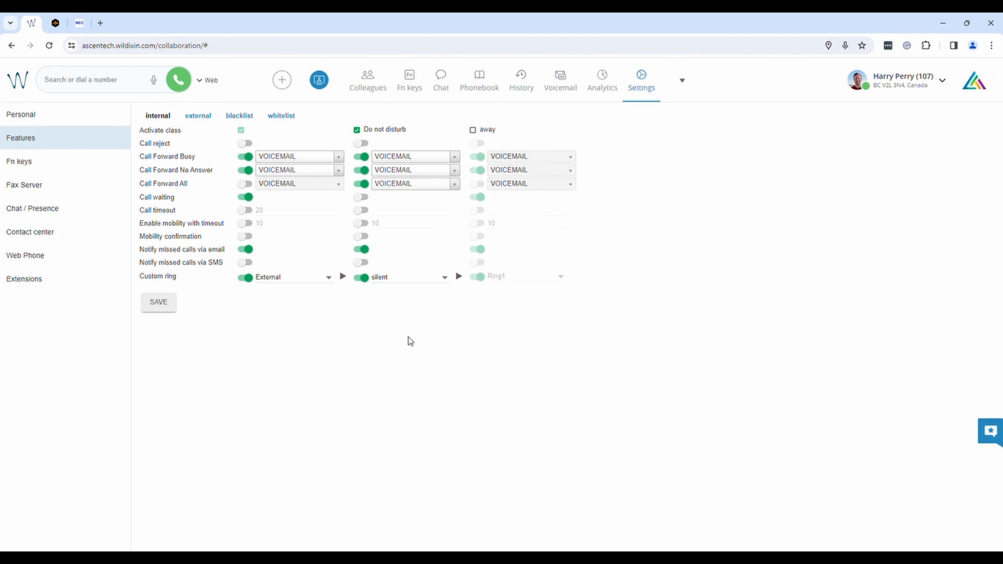
- Look over the internal, external, blacklist and whitelist call class settings, ending on internal
left_click(867, 87)
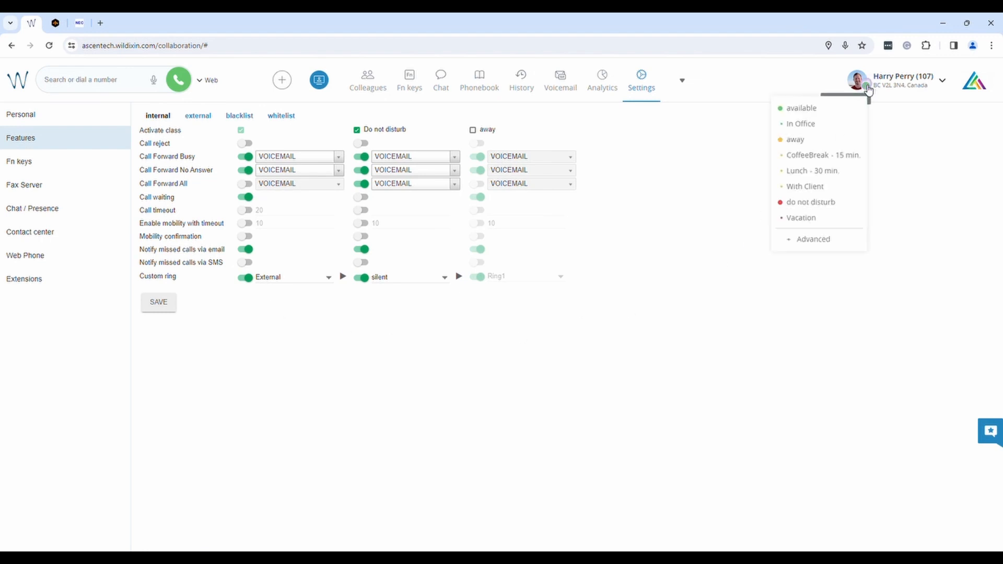
left_click(867, 88)
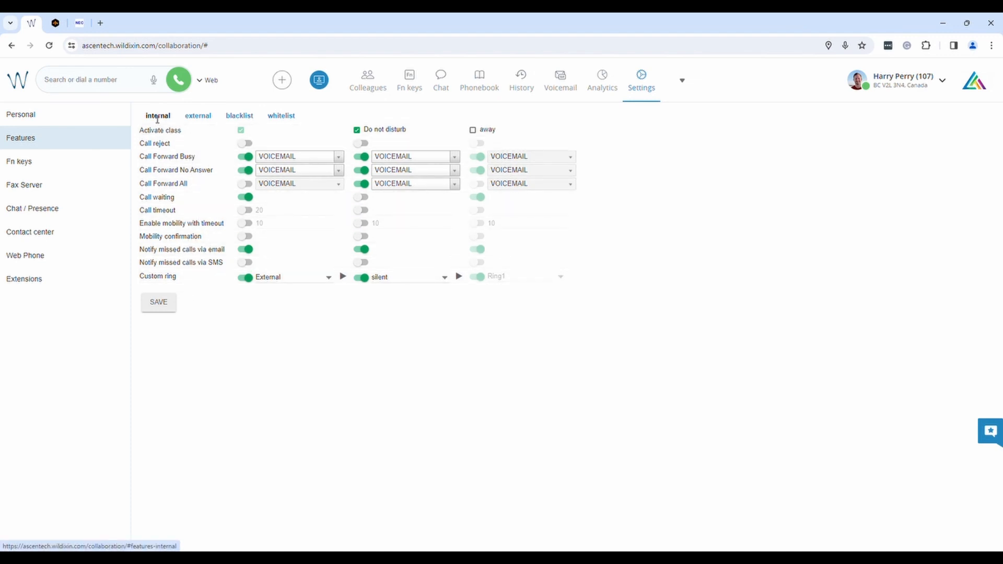
left_click(196, 115)
left_click(240, 115)
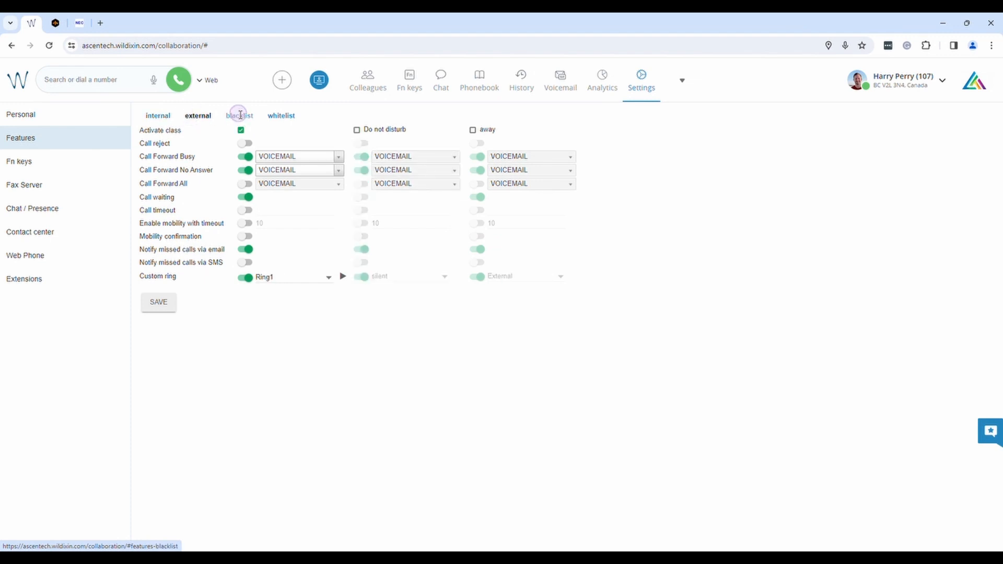
left_click(281, 115)
left_click(162, 116)
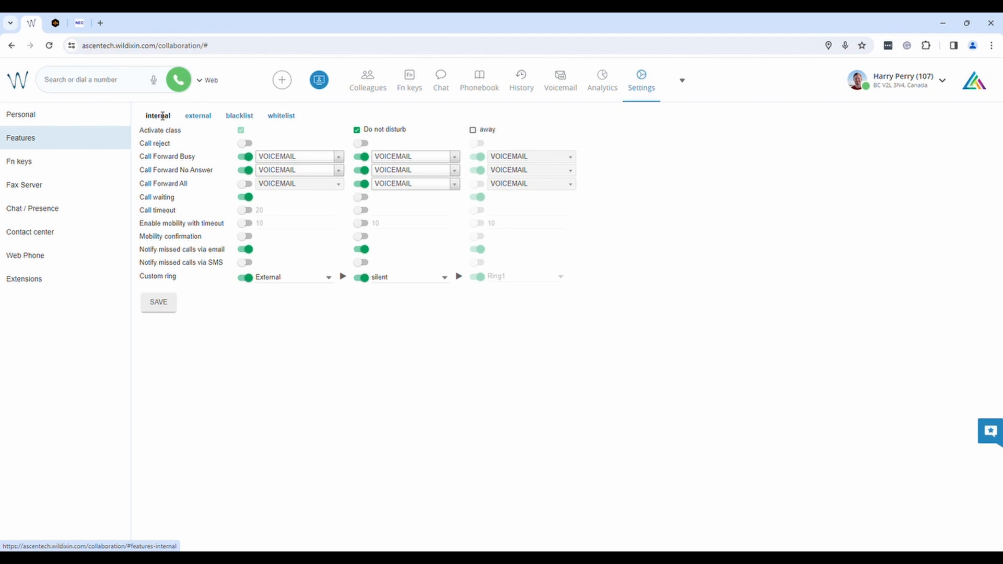
left_click(197, 116)
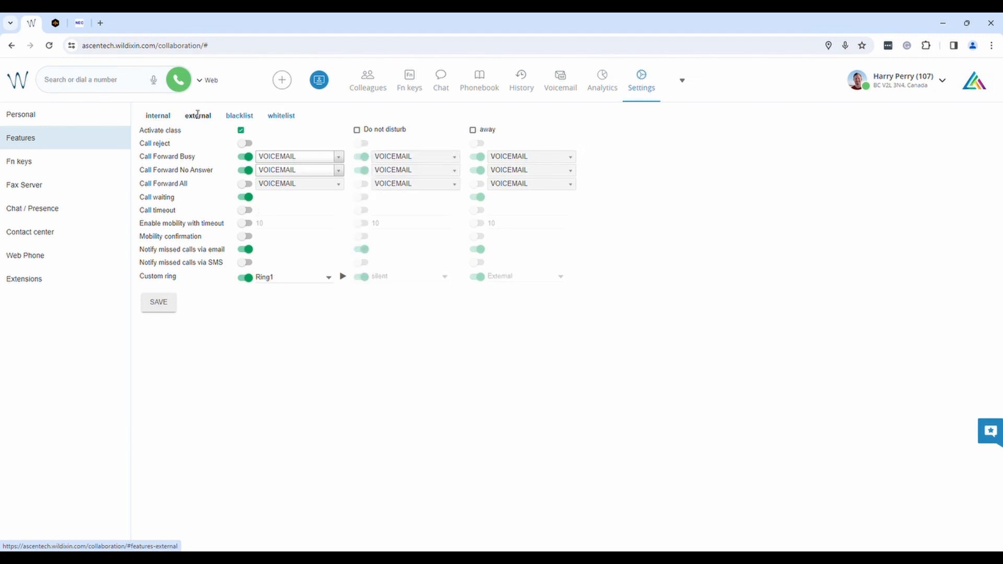
left_click(163, 116)
left_click(197, 115)
left_click(239, 116)
left_click(158, 116)
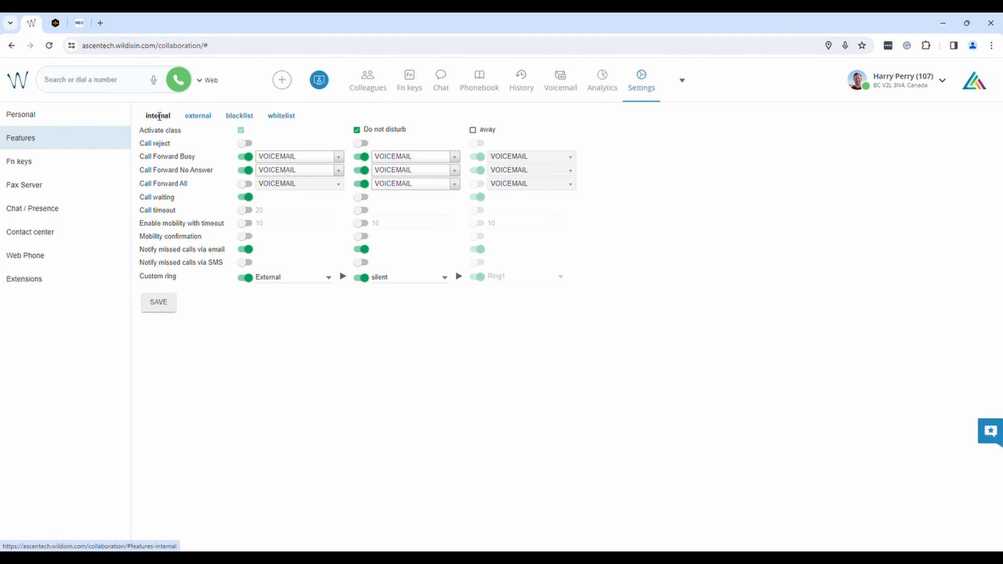
left_click(187, 116)
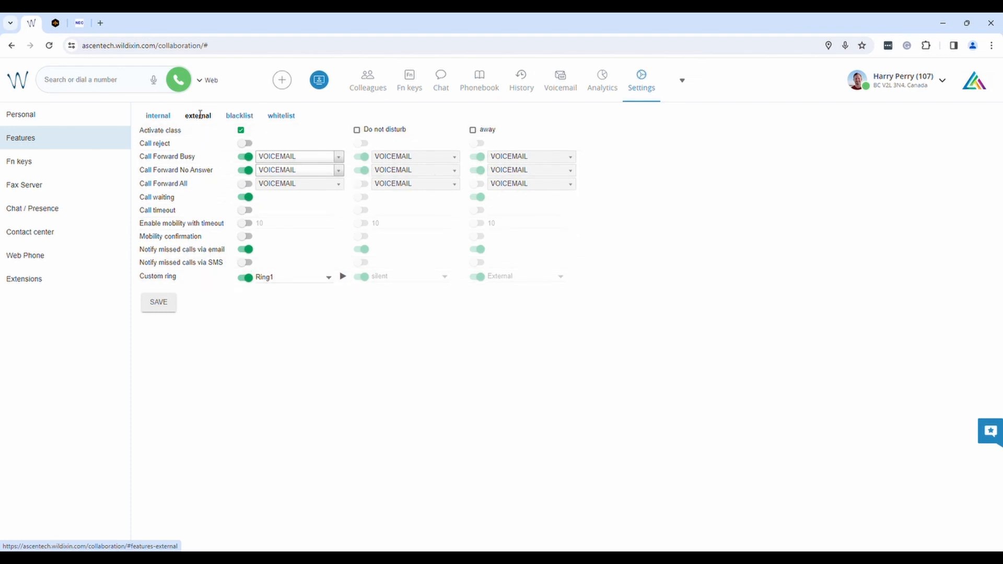
left_click(161, 115)
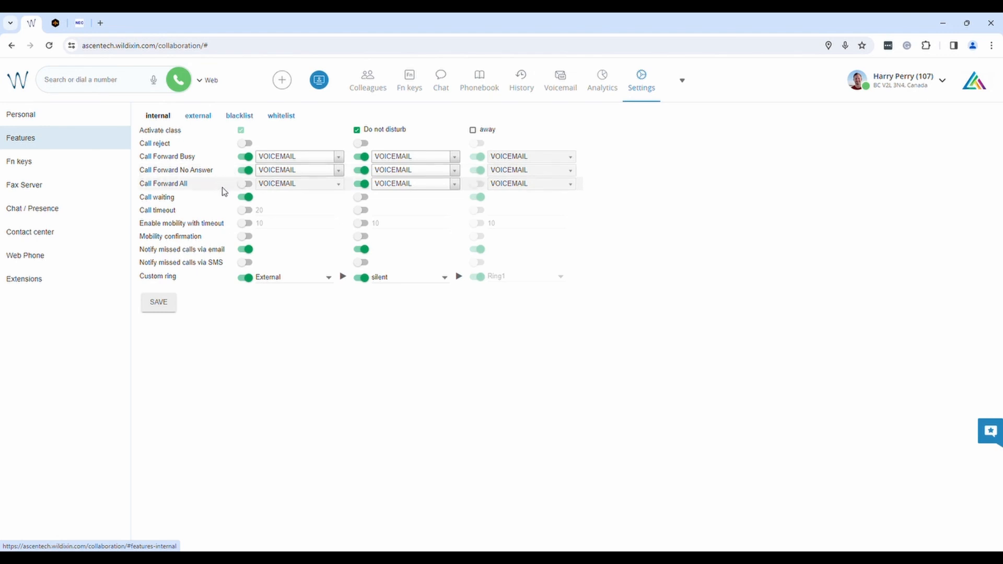
- Turn on Call Forward All for internal calls and forward them to 5685
left_click(245, 186)
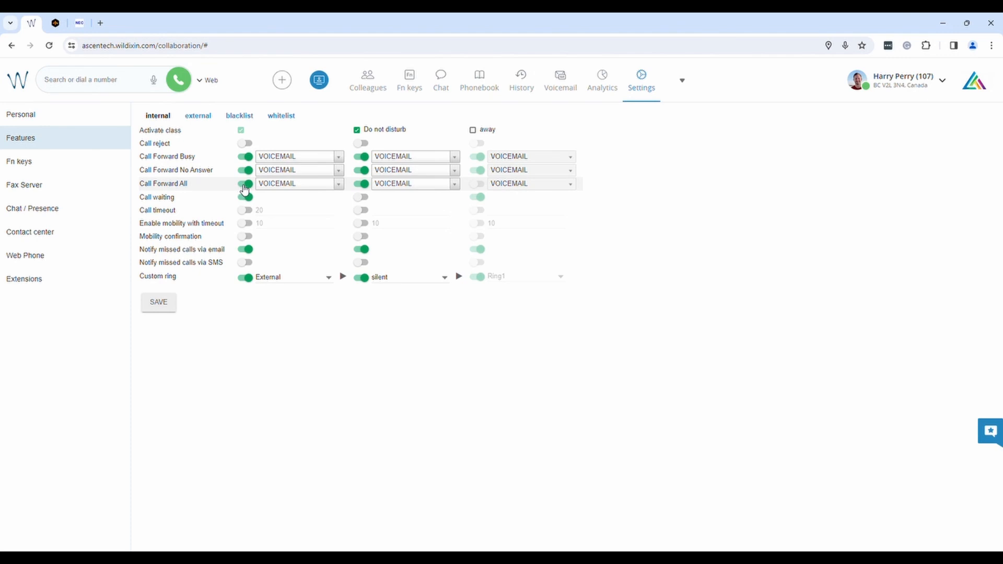
left_click(333, 188)
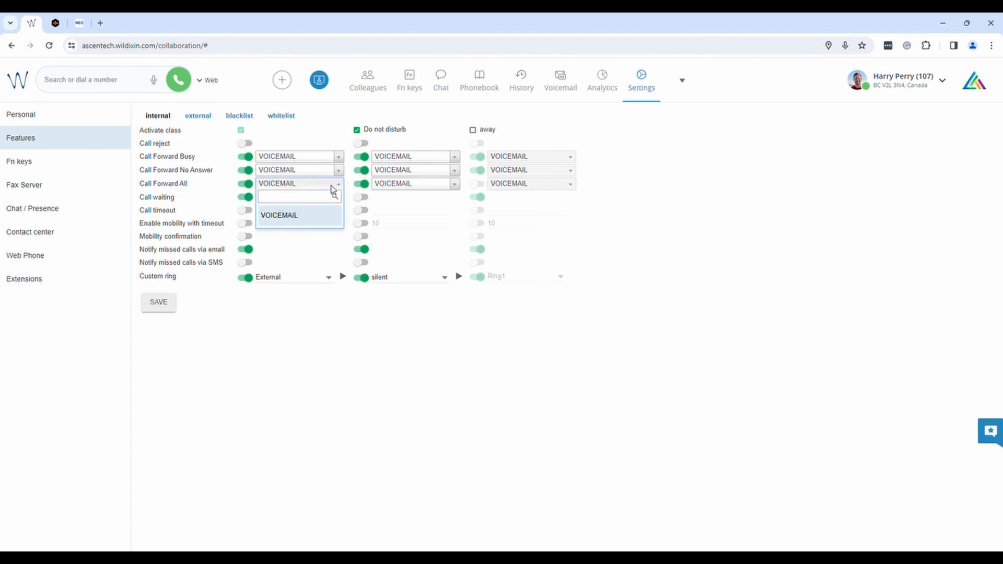
left_click(336, 162)
left_click(334, 155)
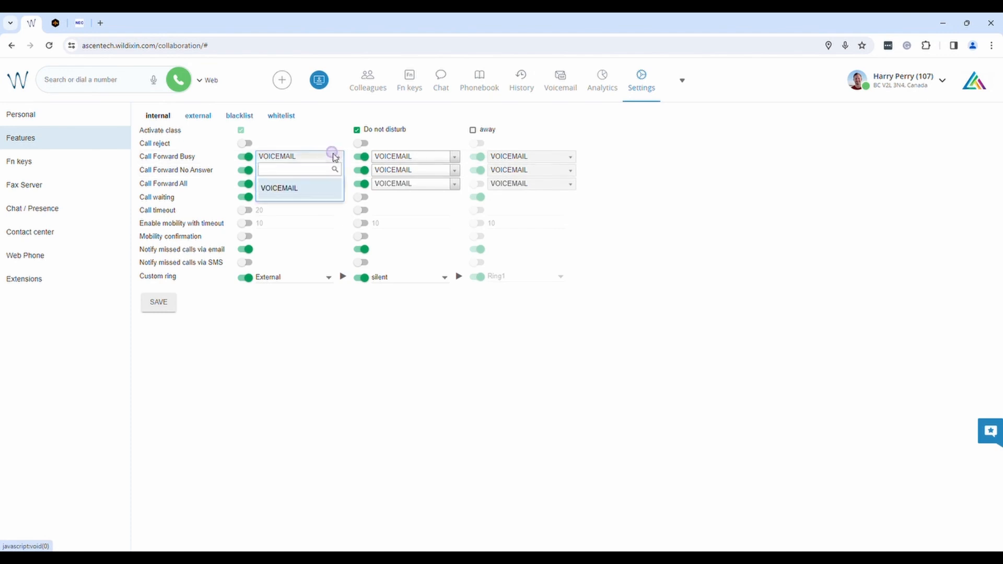
left_click(305, 188)
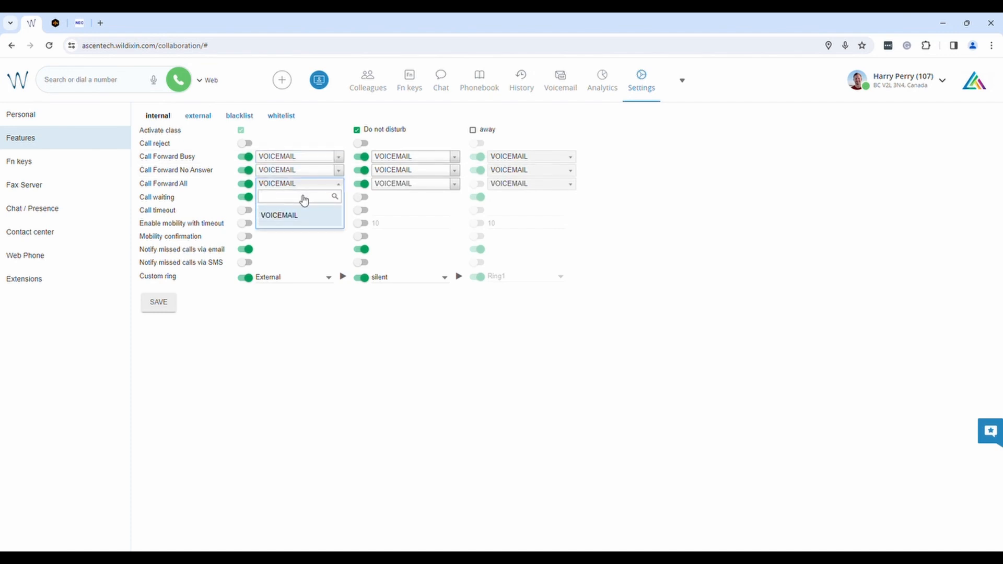
type("5685")
left_click(301, 215)
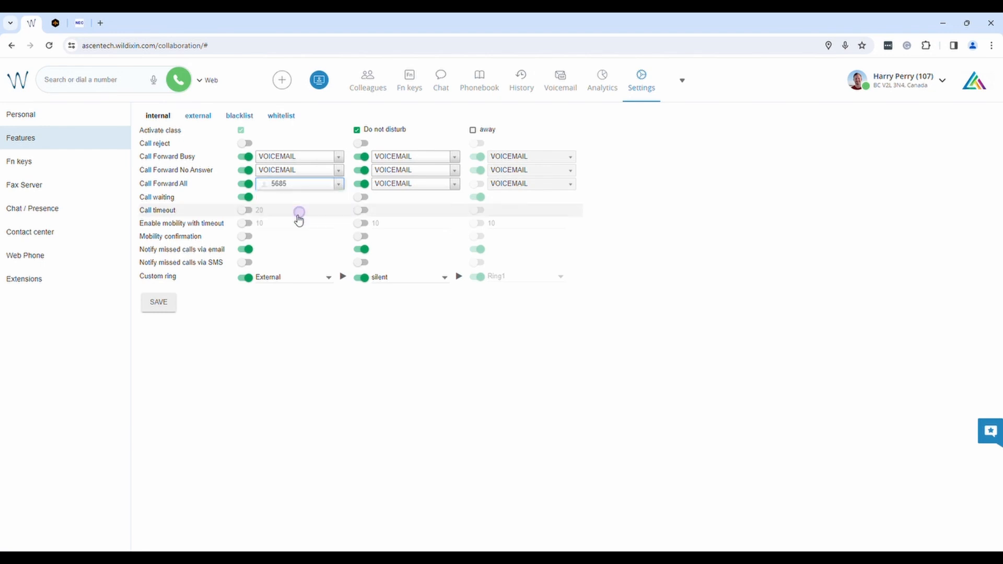
- Change the forward-all destination to 105, then back to VOICEMAIL, and switch forwarding off
left_click(337, 185)
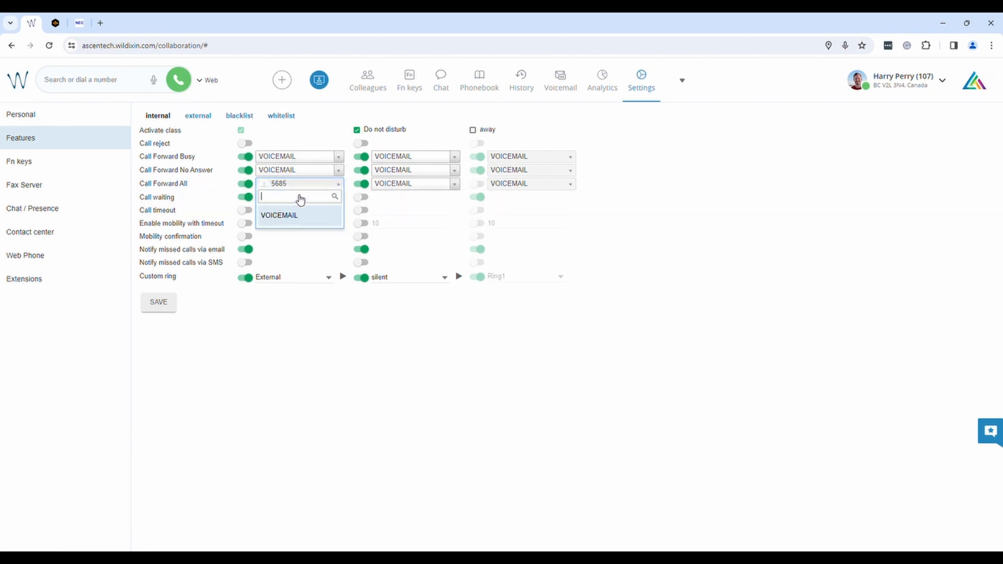
type("105")
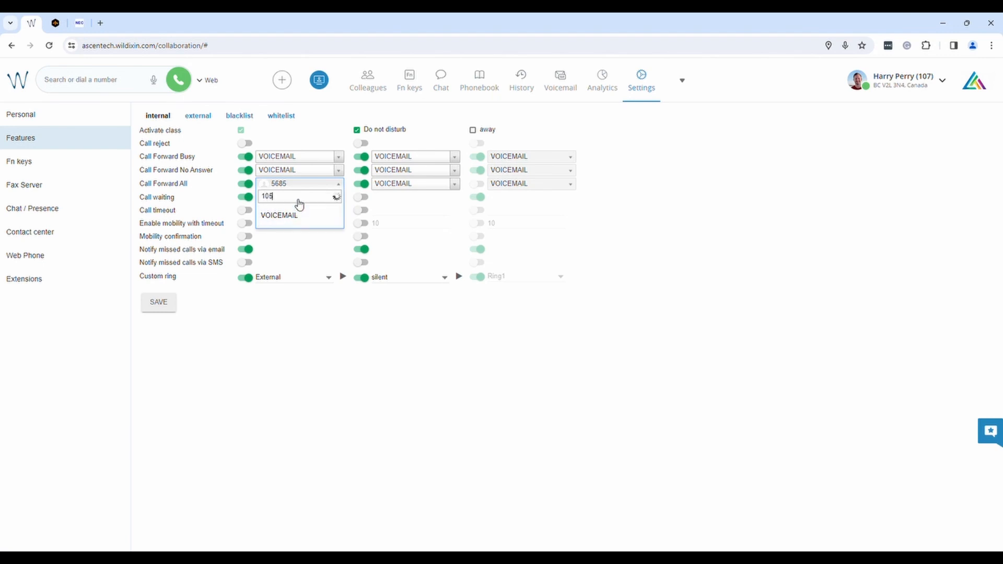
left_click(286, 218)
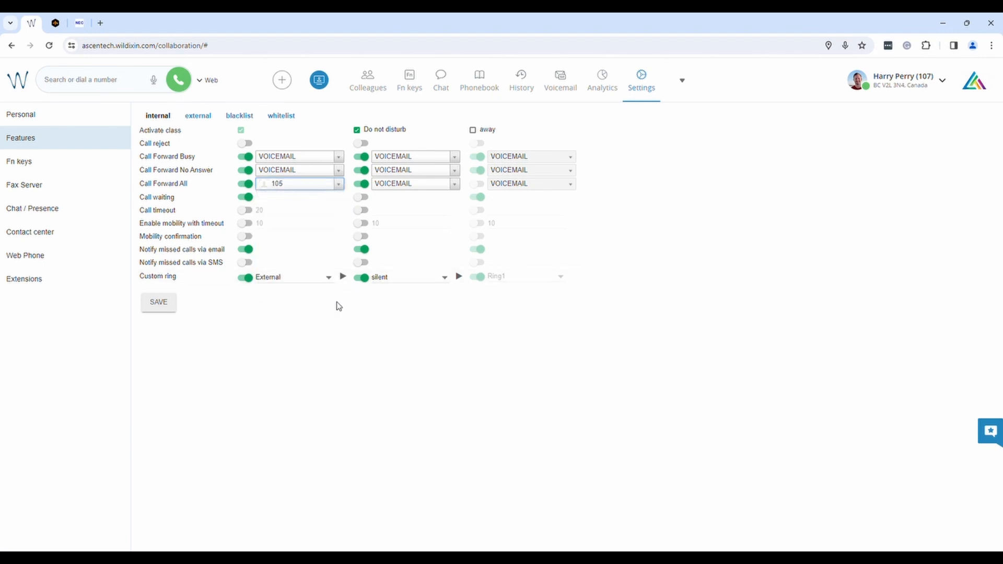
left_click(339, 185)
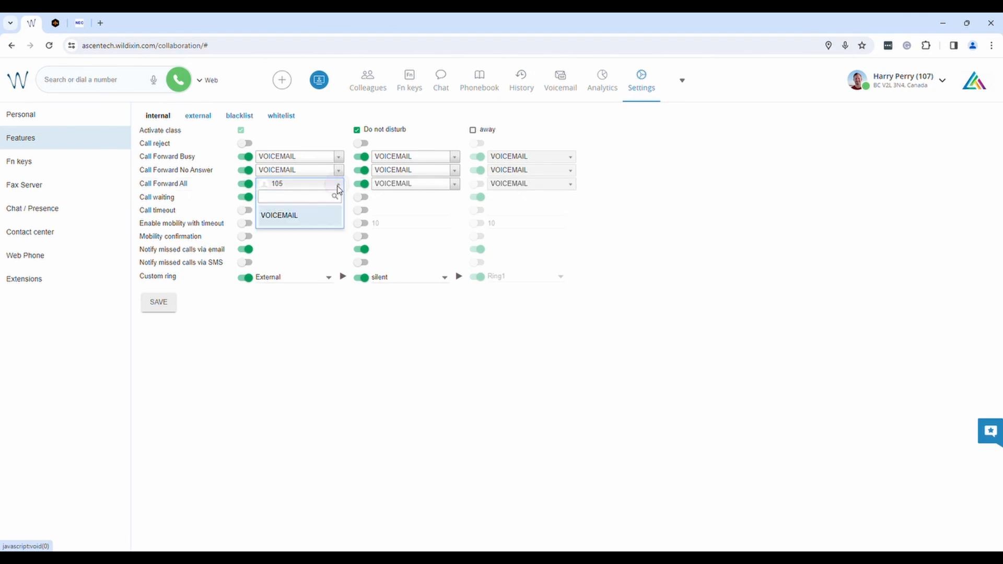
left_click(288, 217)
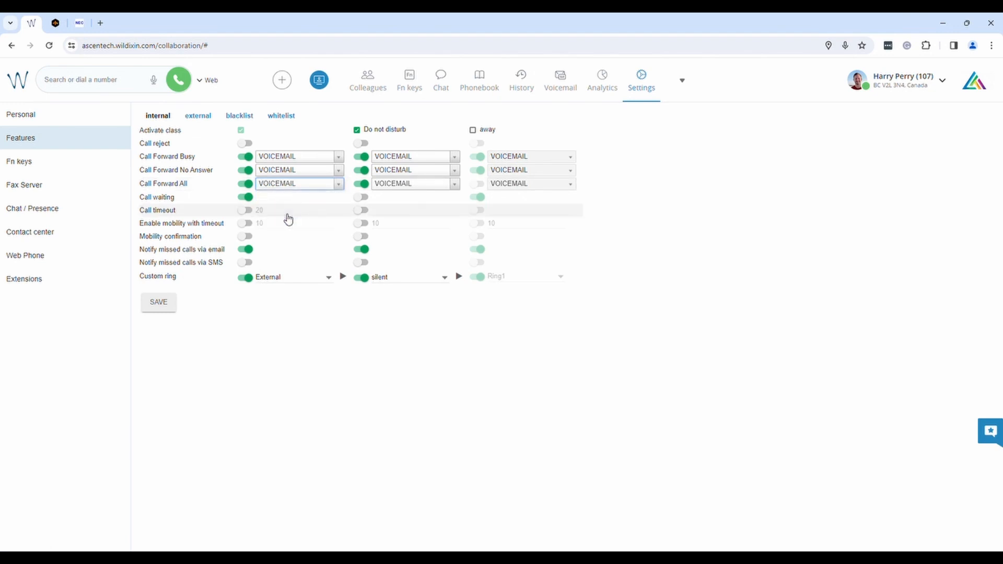
left_click(246, 185)
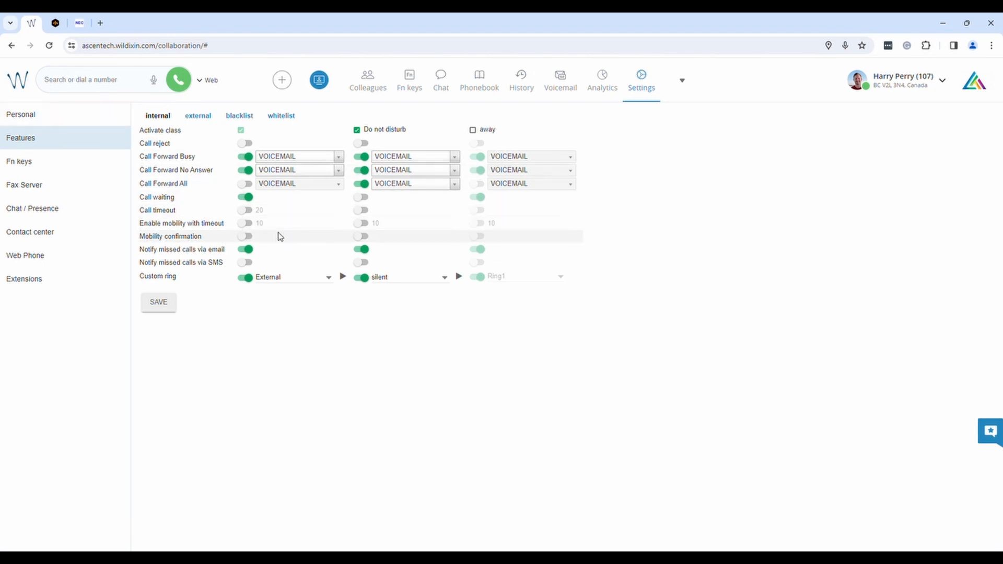
- Switch on Enable mobility with timeout (10 seconds) for internal calls, leaving Mobility confirmation off
left_click(244, 224)
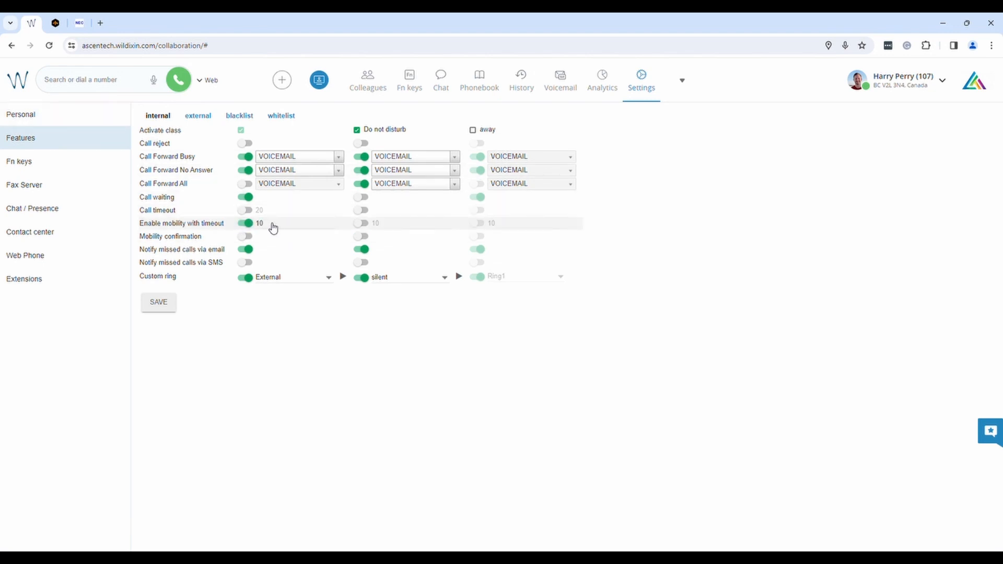
left_click(245, 223)
left_click(244, 223)
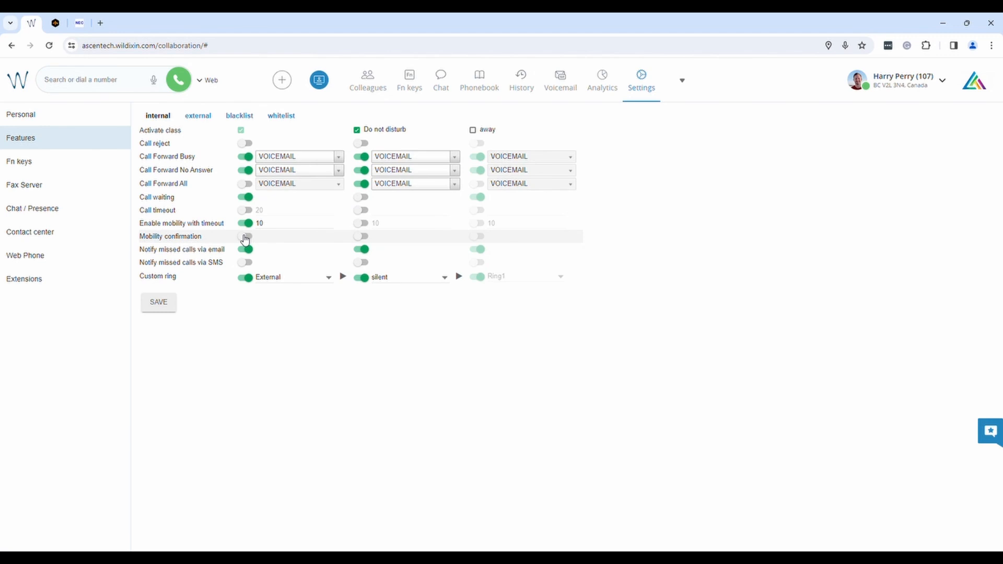
left_click(245, 238)
left_click(245, 238)
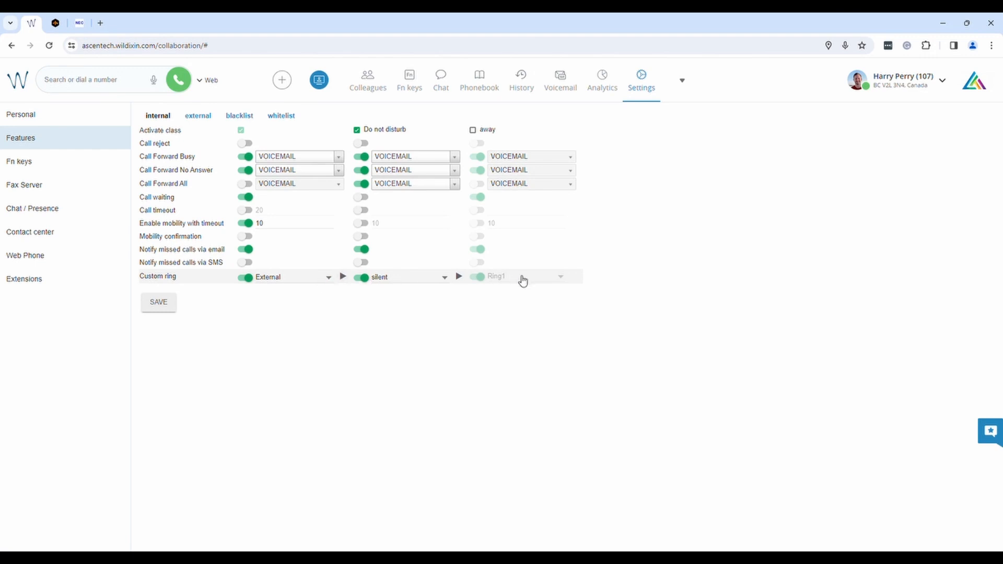
left_click(307, 282)
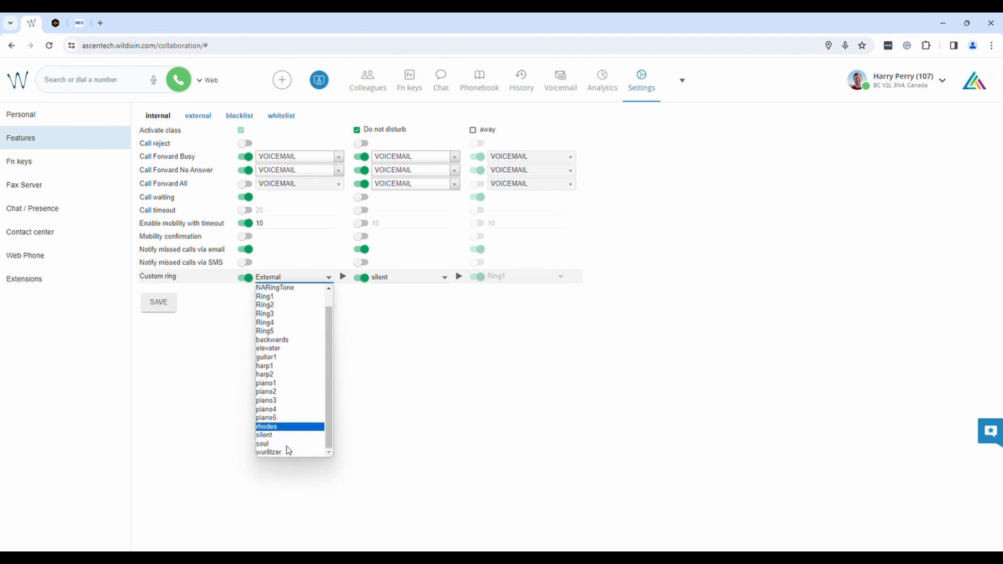
left_click(282, 296)
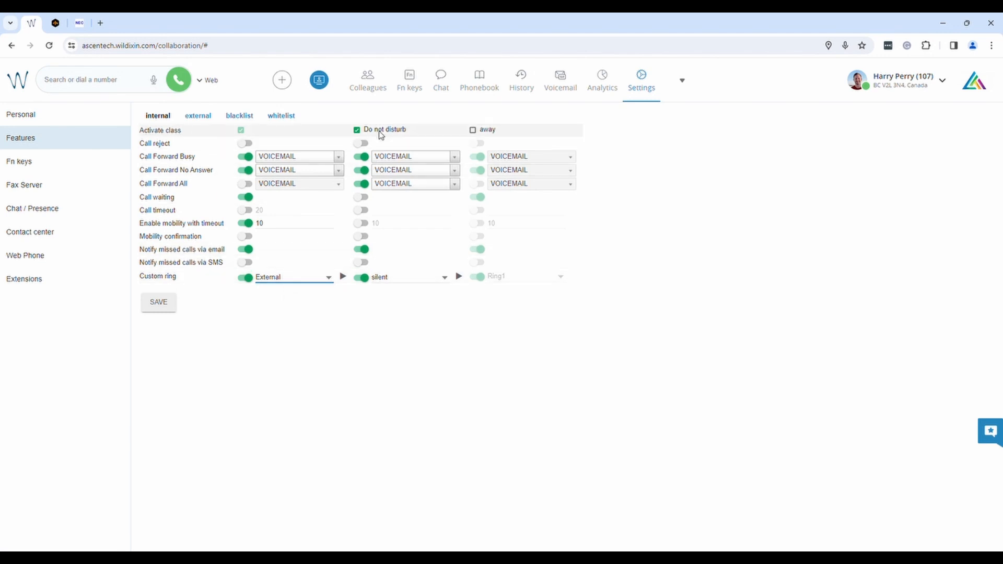
- Set presence to Vacation and switch off Call Forward All in the Do not disturb column
left_click(864, 85)
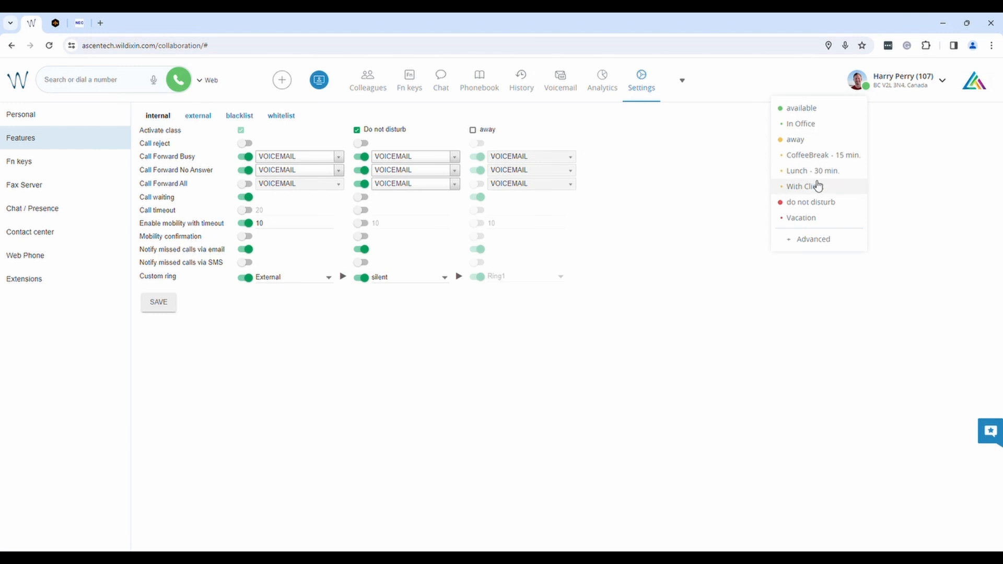
left_click(799, 217)
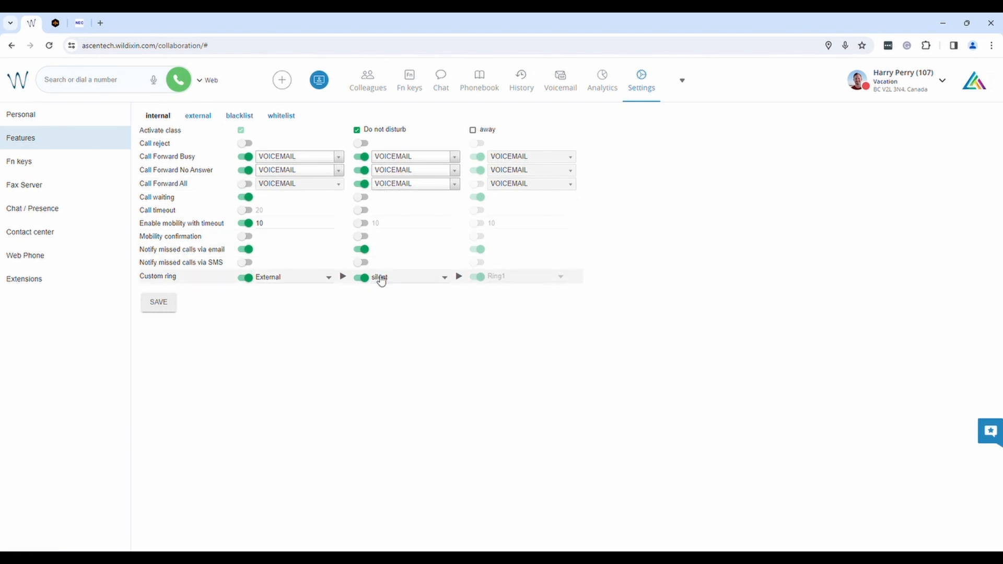
left_click(362, 184)
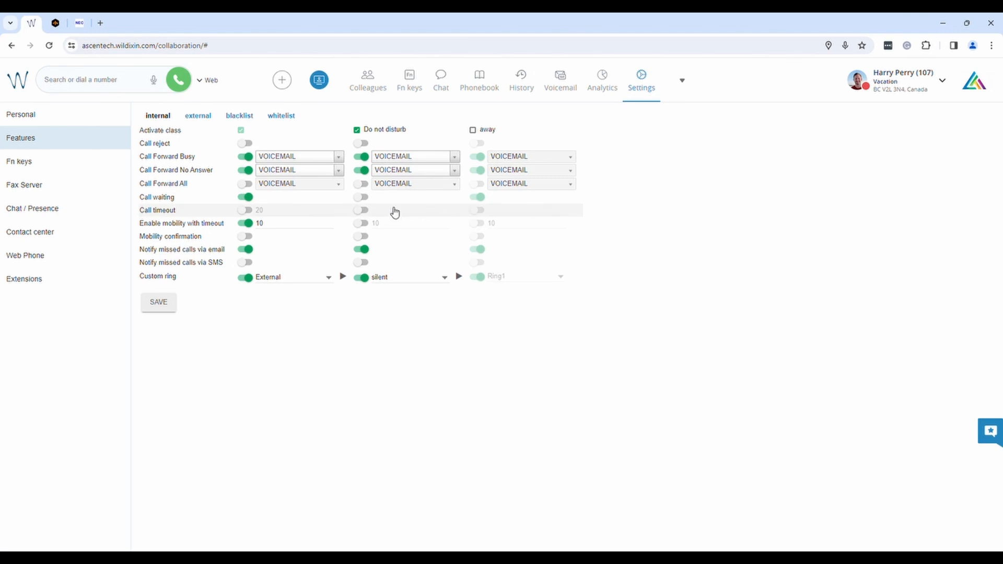
- Turn Do not disturb Call Forward All back on to voicemail, save, and tick the away class
left_click(361, 186)
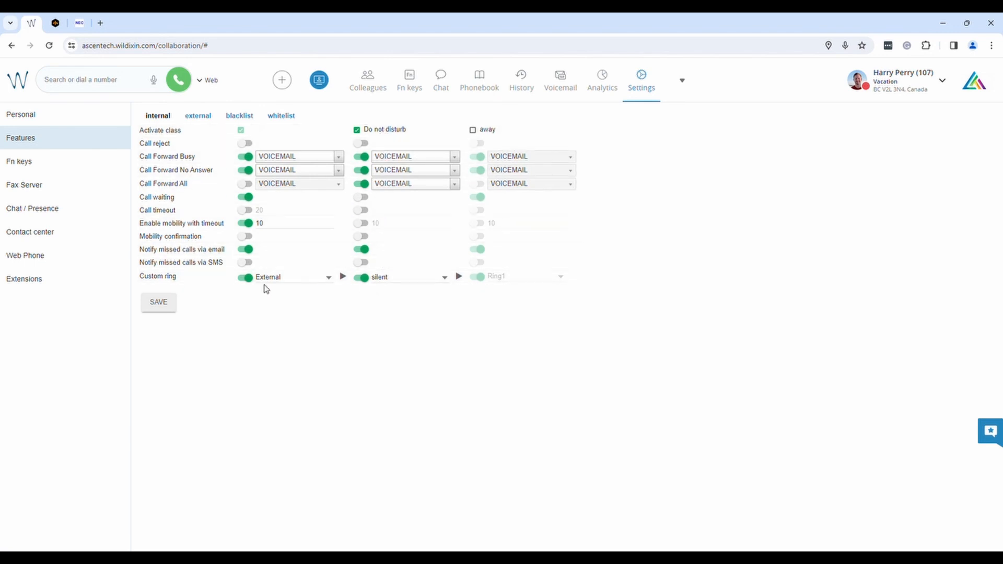
left_click(160, 306)
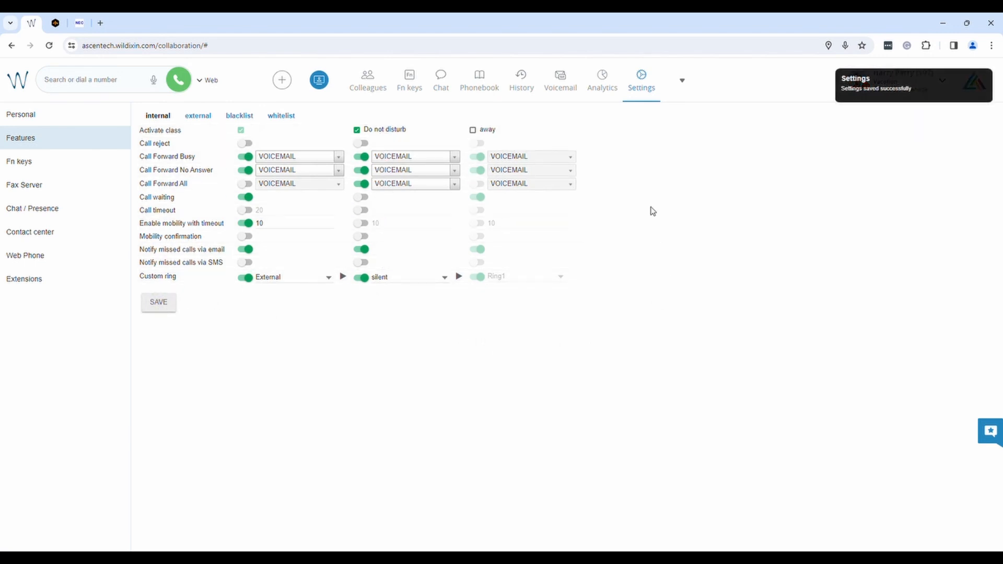
left_click(472, 131)
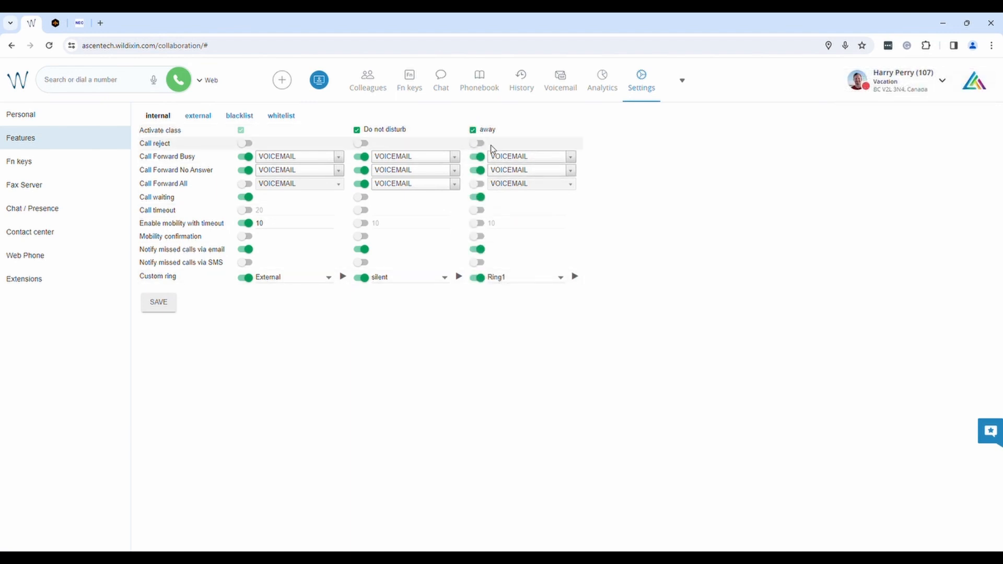
- Set presence to With Client and untick the away class again
left_click(867, 91)
left_click(810, 189)
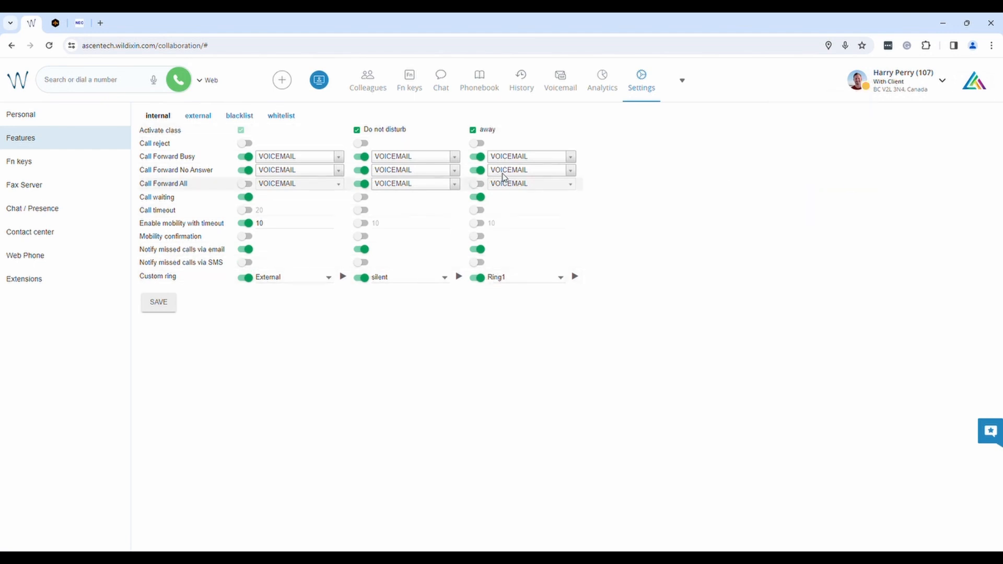
left_click(473, 130)
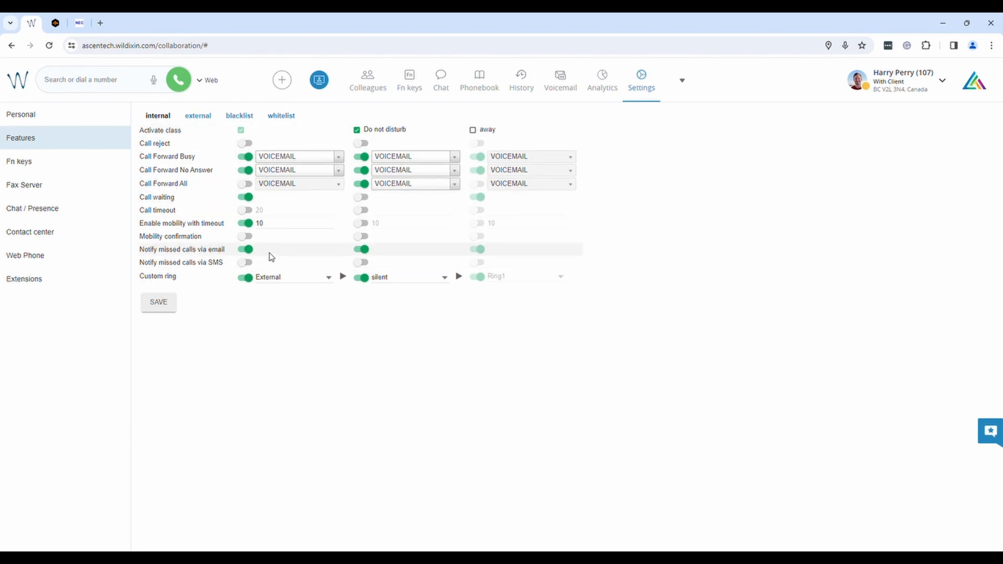
- Save the internal features, set presence back to available, and show the external class
left_click(170, 307)
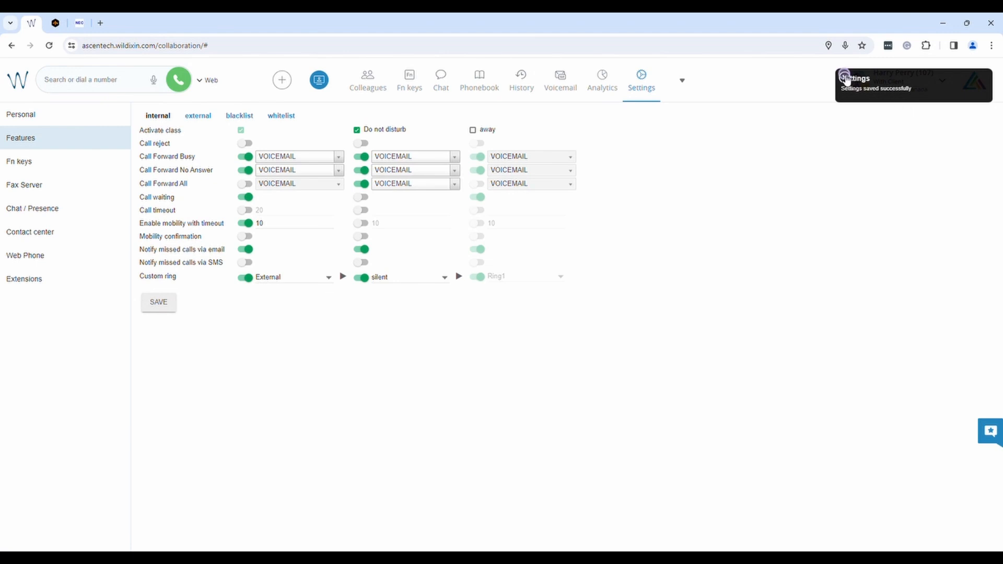
left_click(866, 92)
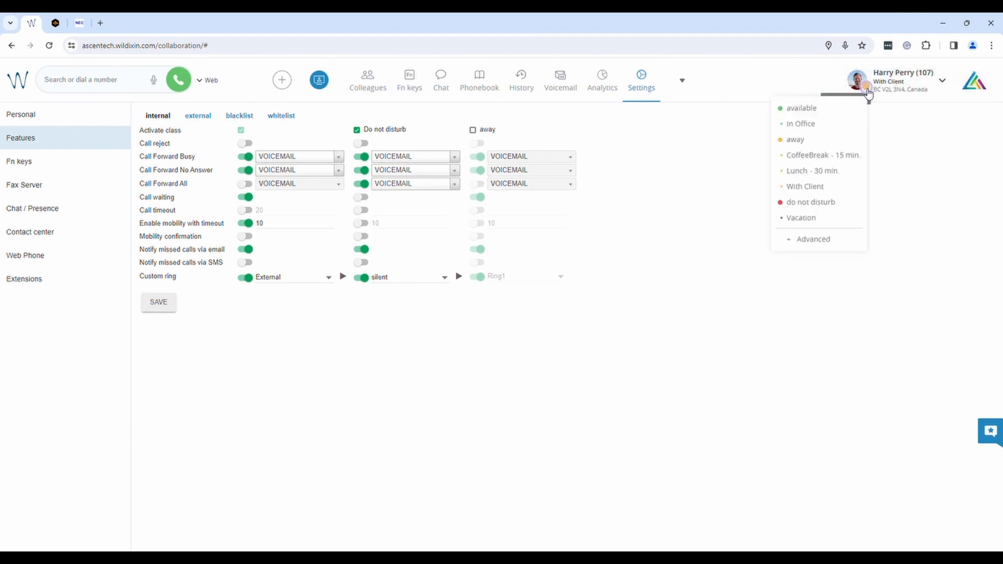
left_click(826, 109)
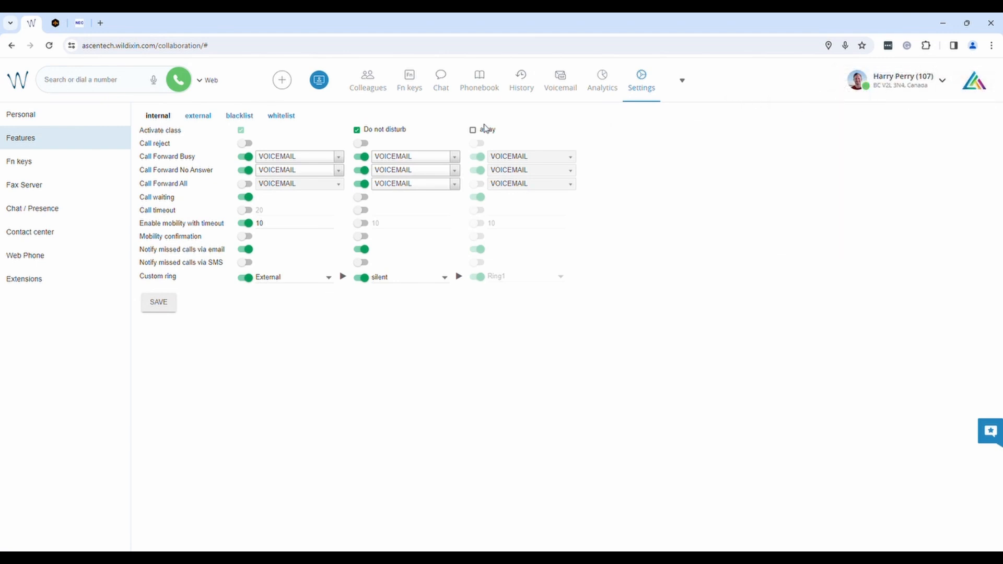
left_click(193, 115)
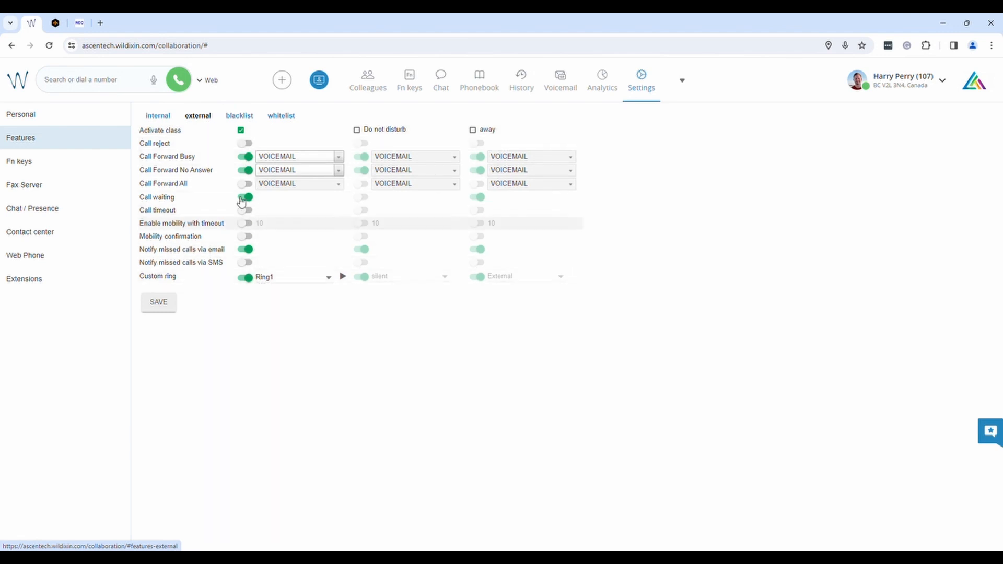
- Switch off internal mobility with timeout, save, then compare internal with the external class settings
left_click(162, 117)
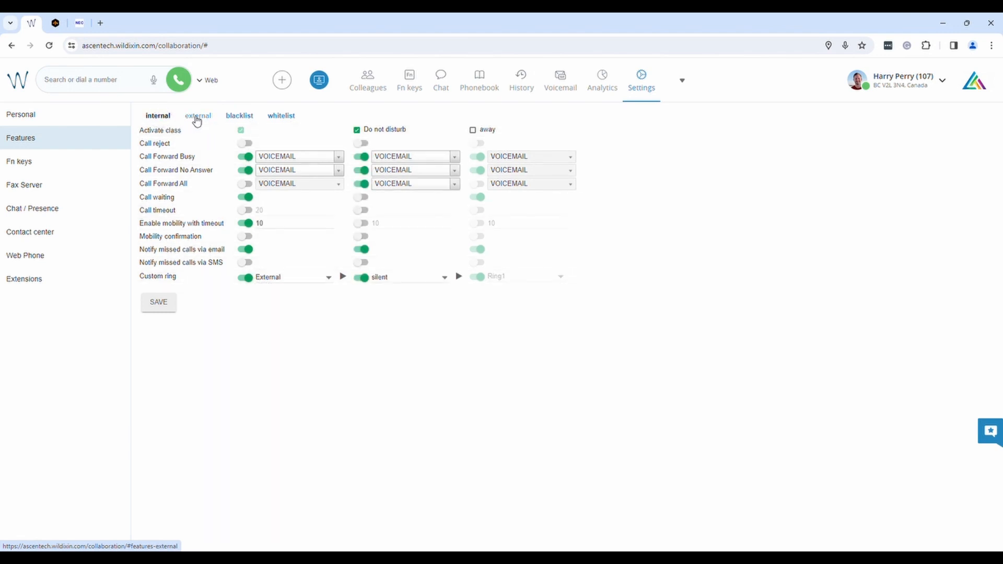
left_click(246, 223)
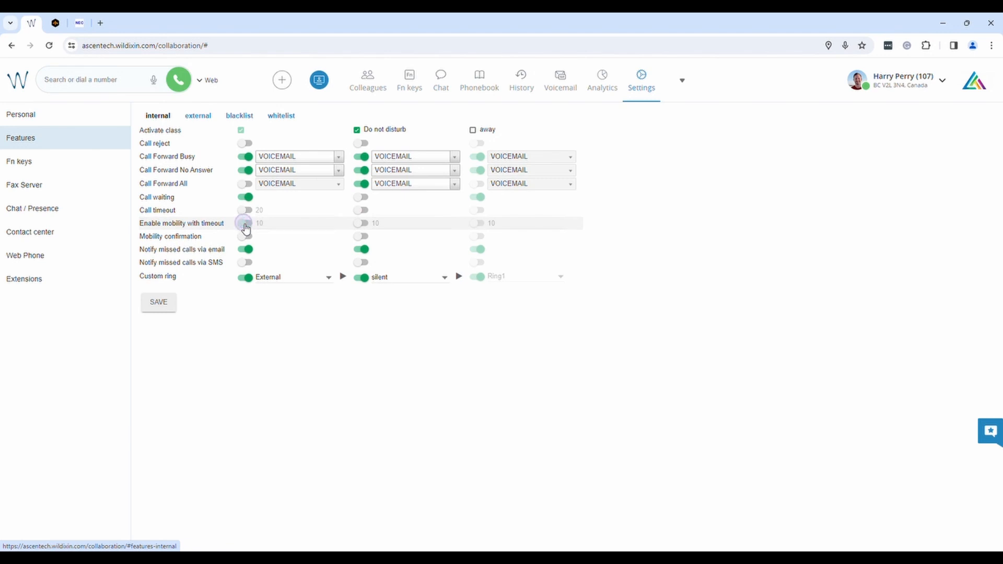
left_click(164, 306)
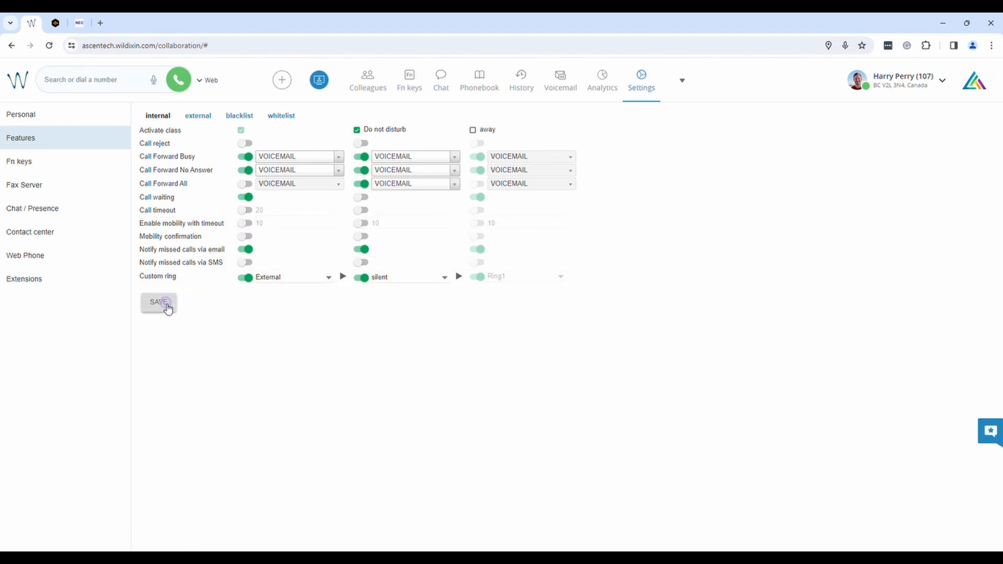
left_click(199, 117)
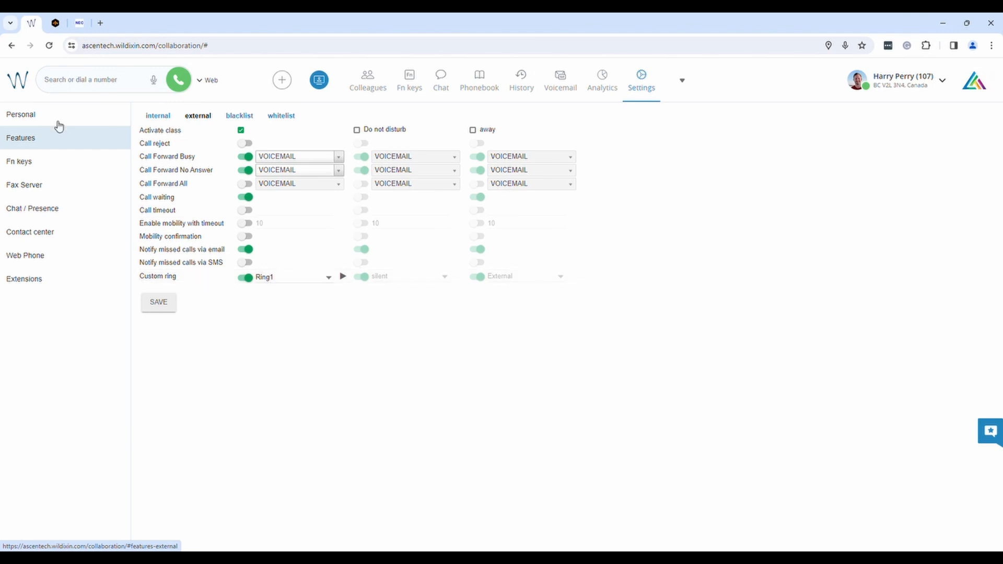
left_click(159, 117)
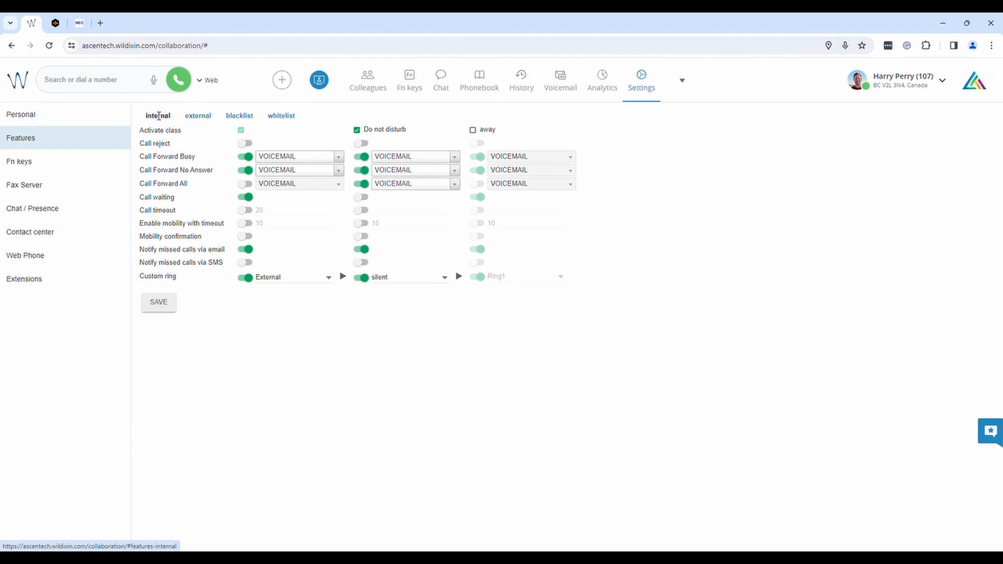
left_click(207, 118)
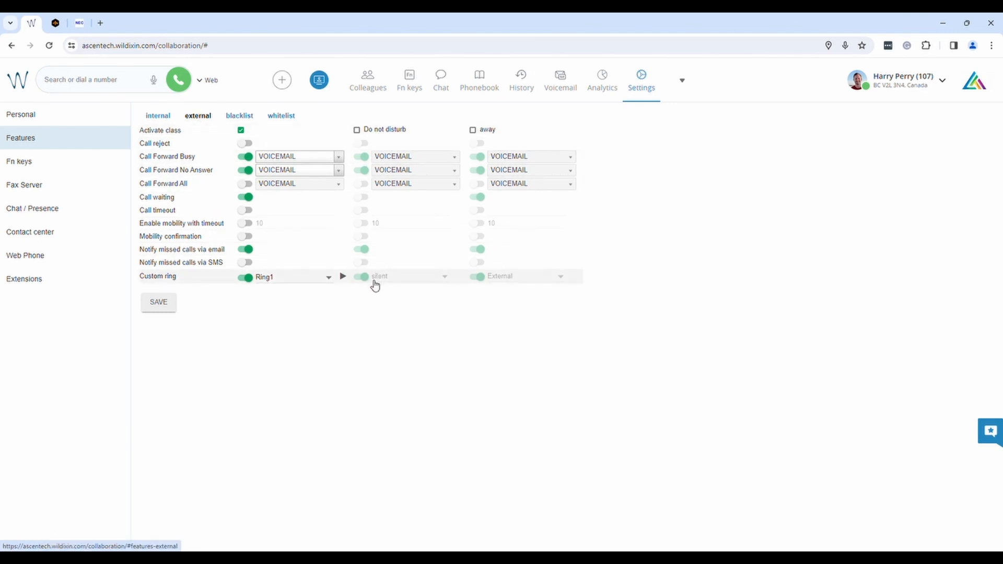
left_click(157, 115)
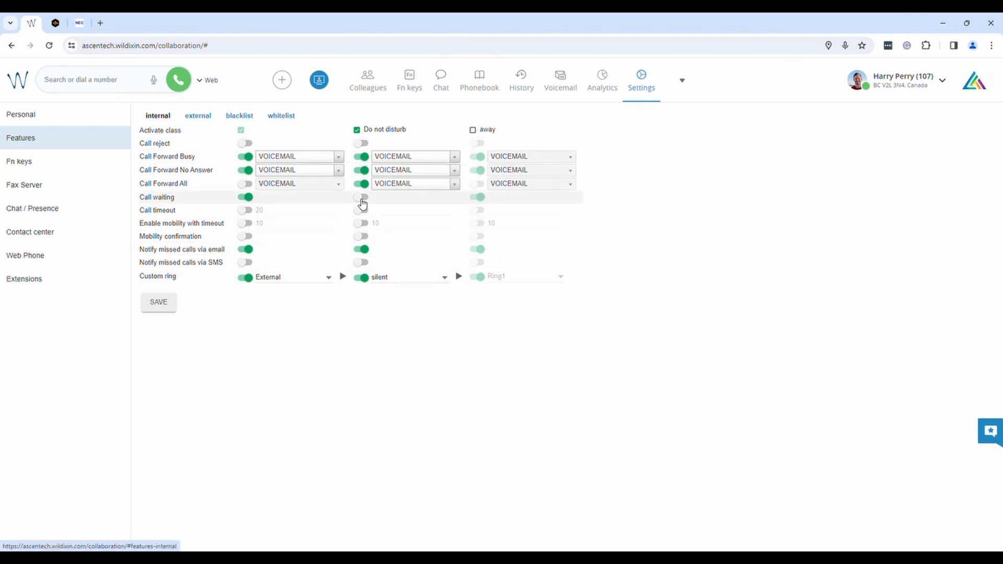
left_click(199, 118)
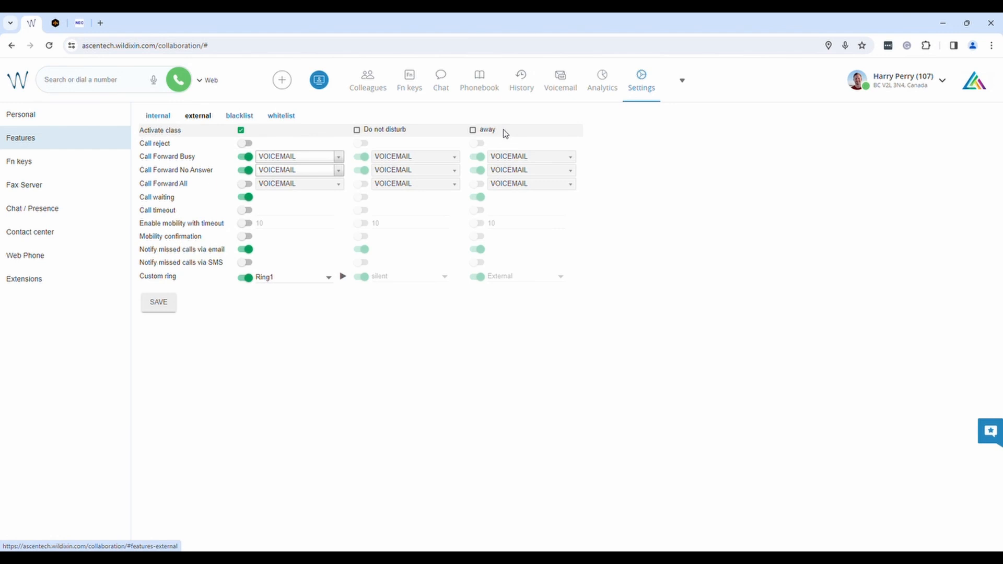
- Show the blacklist class settings, glance at whitelist, and return to blacklist
left_click(244, 118)
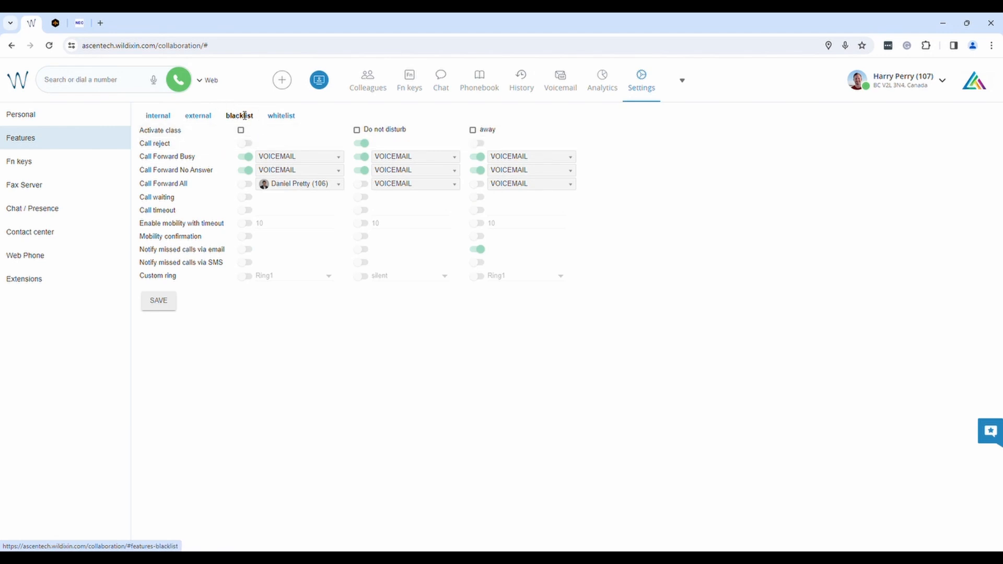
left_click(281, 118)
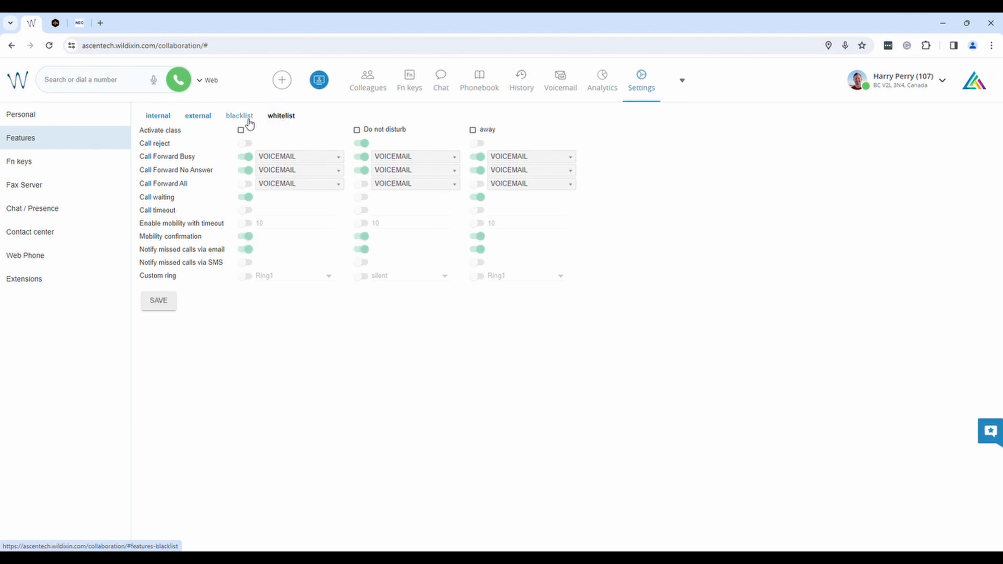
left_click(249, 121)
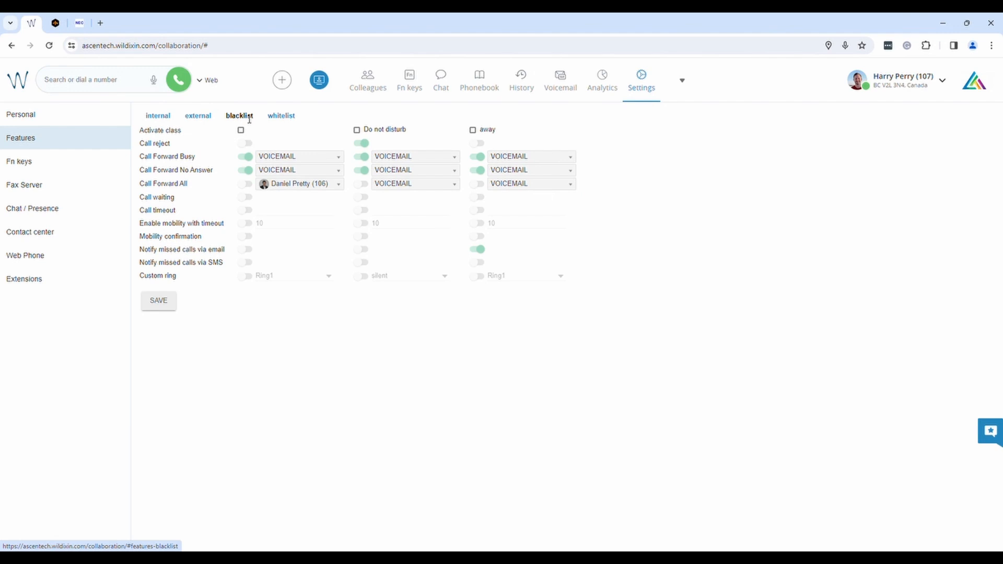
- Filter the Phonebook contact list to the Public phonebook
left_click(486, 88)
left_click(115, 119)
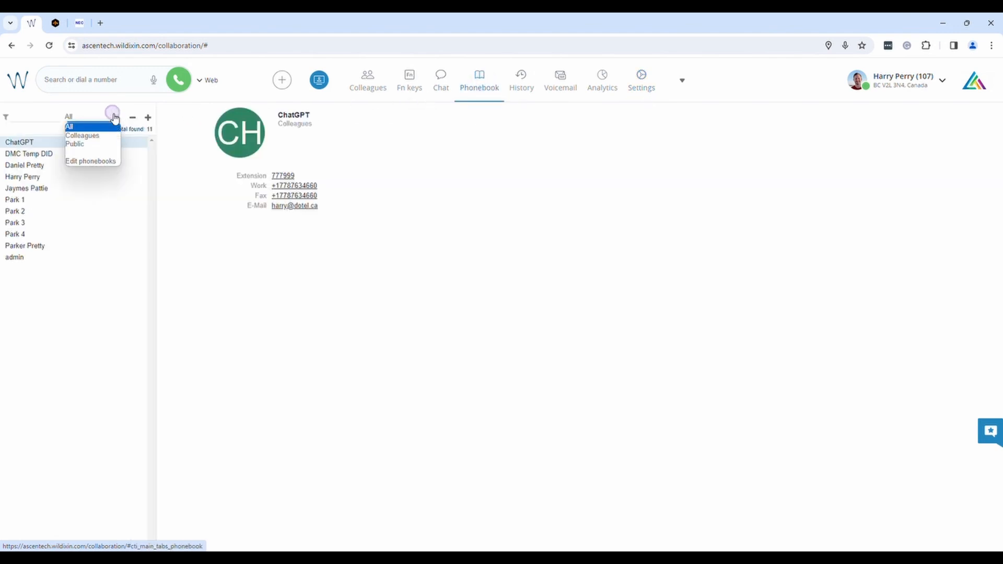
left_click(100, 143)
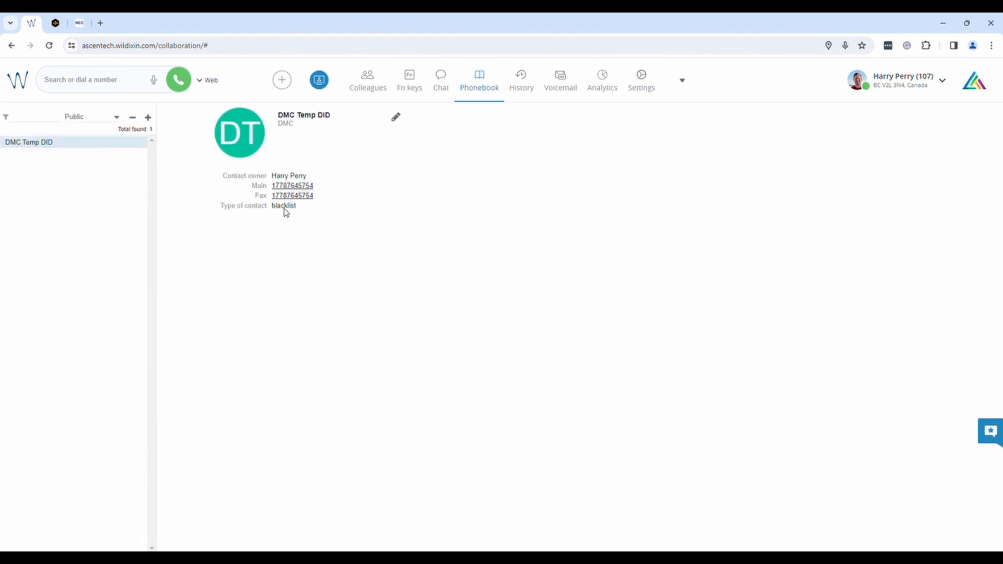
- Keep DMC Temp DID's contact type as blacklist, save it, and return to Settings > Features
left_click(397, 118)
scroll(392, 361, "down", 1)
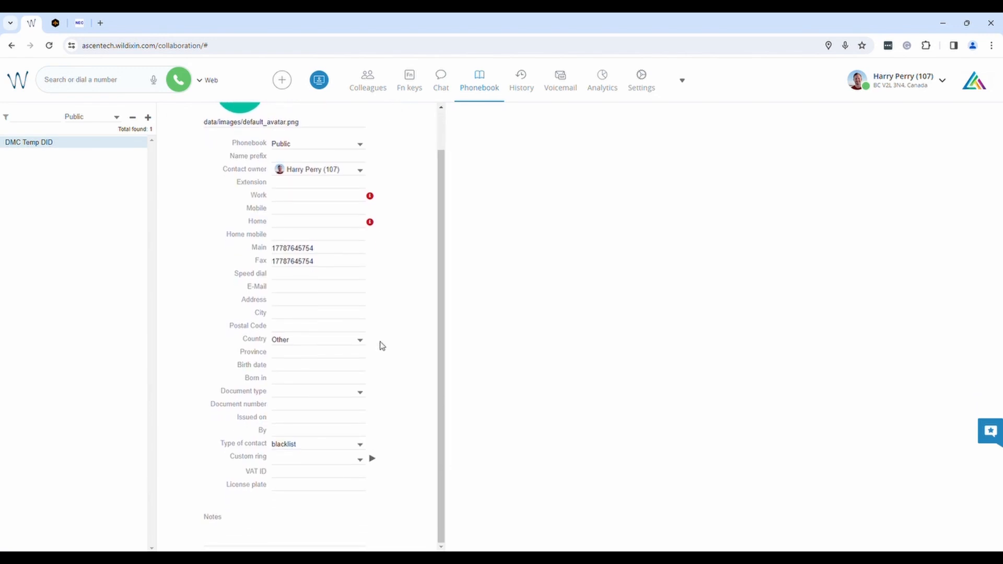
left_click(359, 446)
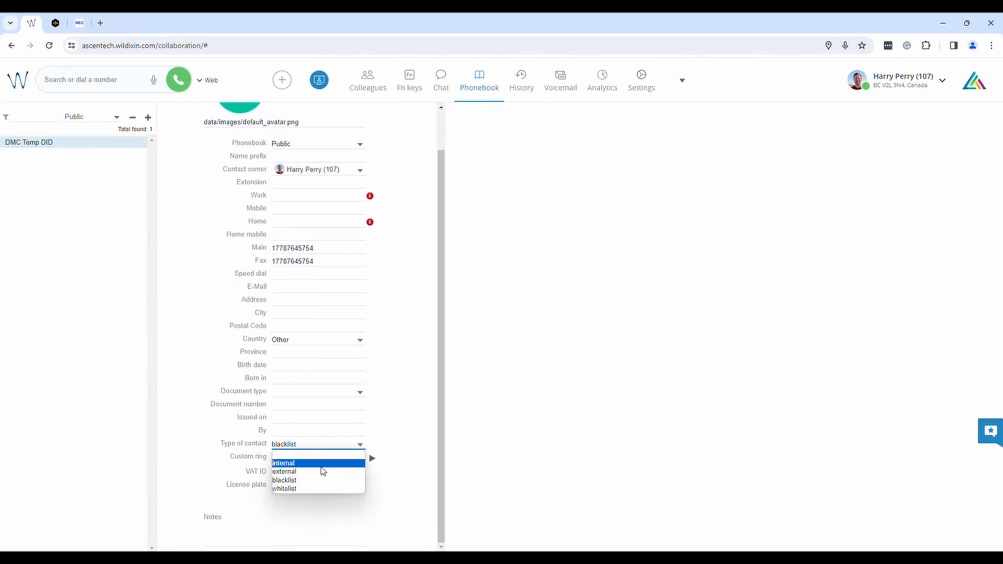
left_click(286, 480)
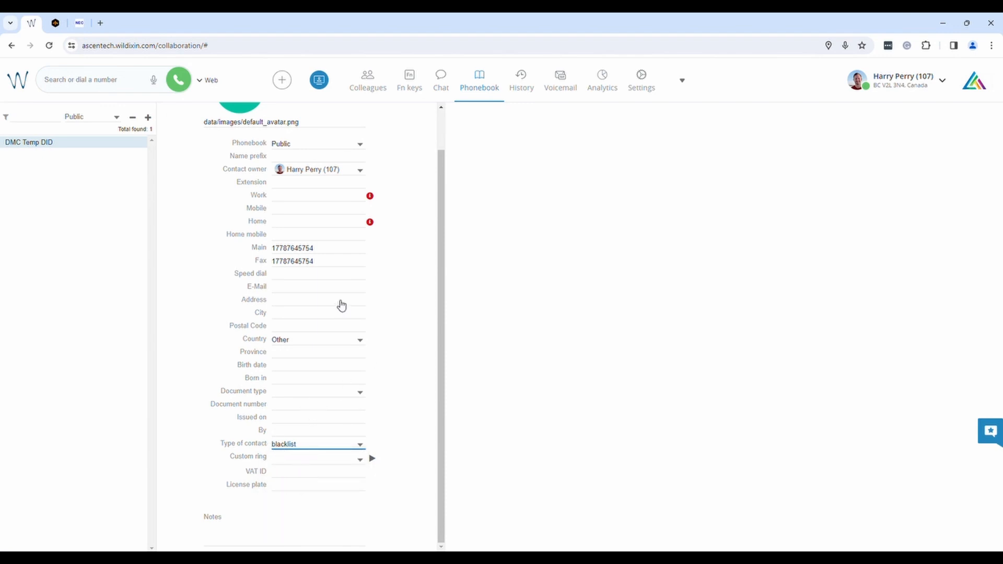
scroll(349, 374, "up", 1)
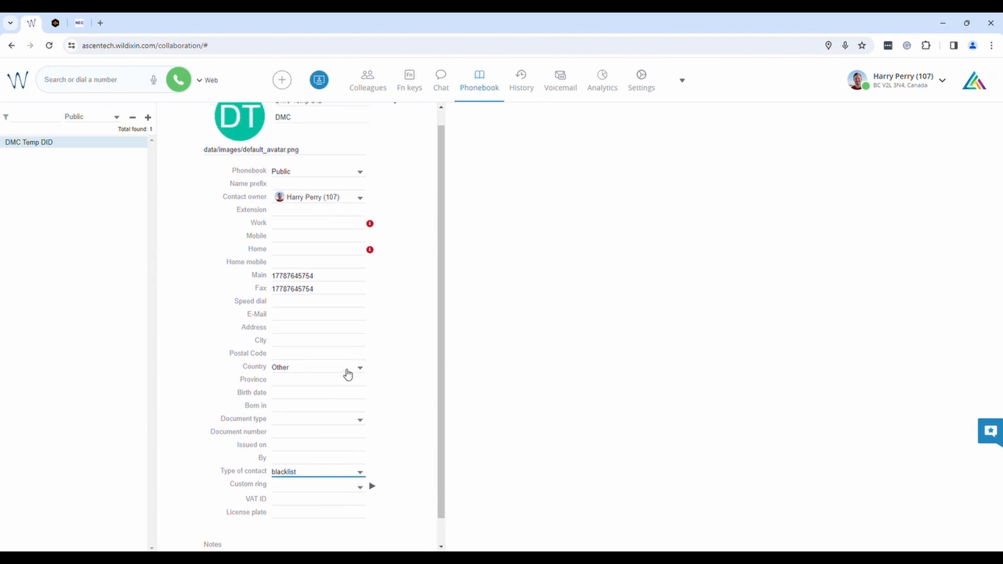
left_click(397, 121)
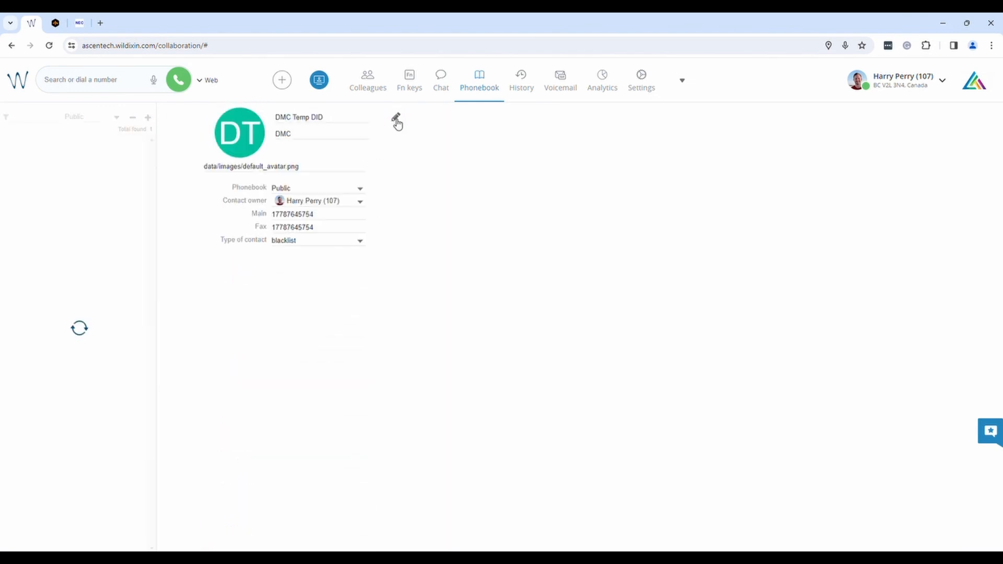
left_click(639, 86)
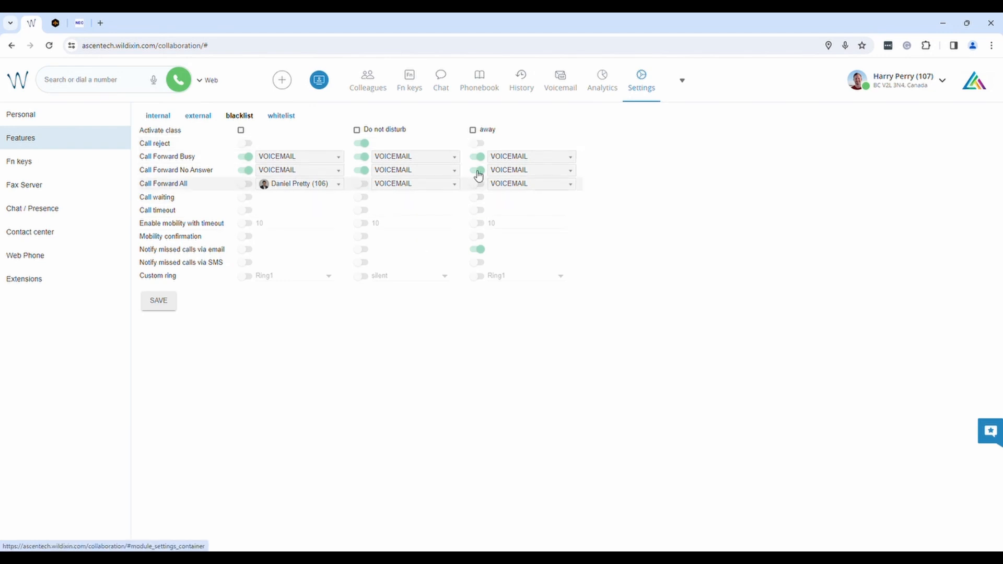
- Point the blacklist class's Call Forward All at a searched external phone number, then switch forwarding and the class off
left_click(240, 131)
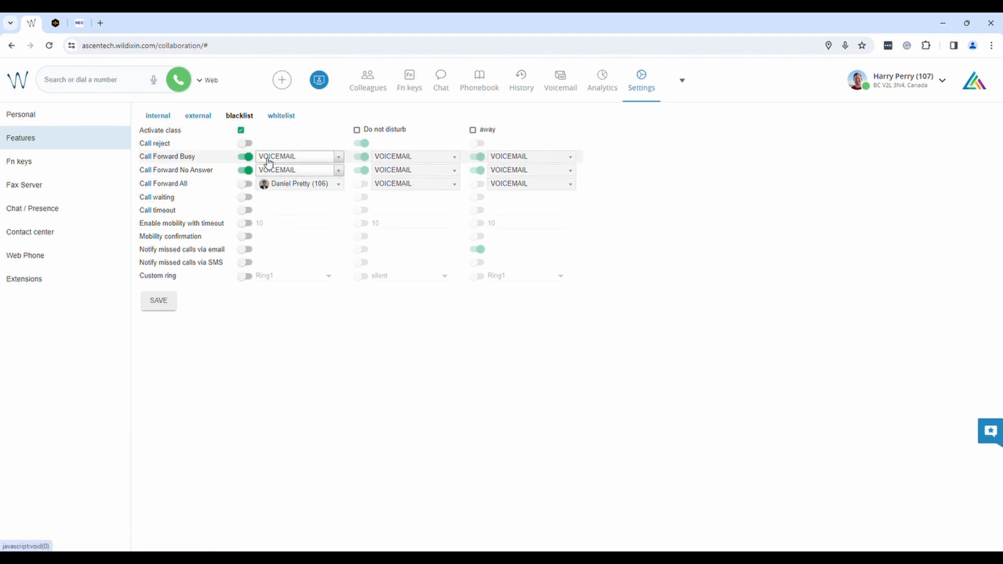
left_click(244, 184)
left_click(306, 186)
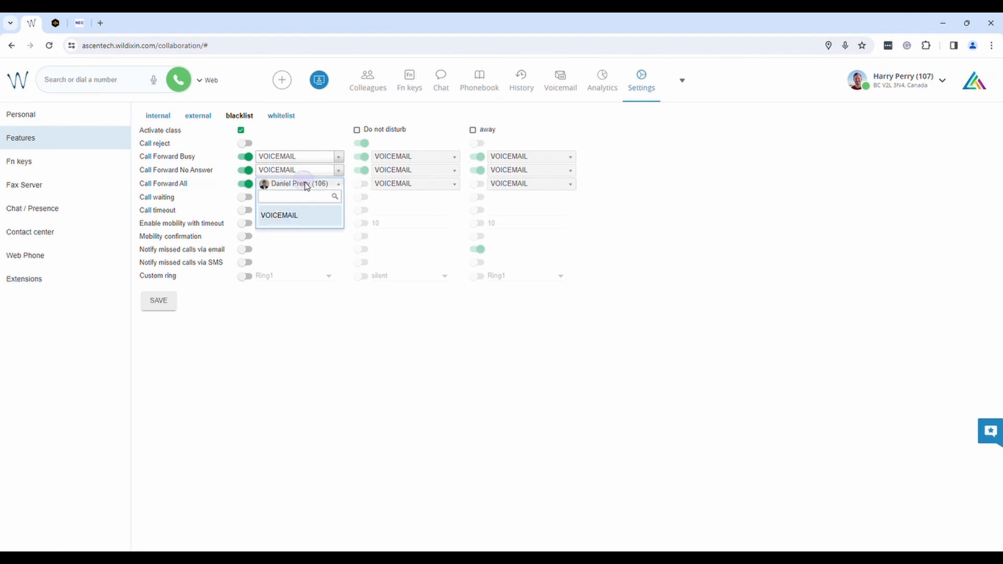
left_click(291, 215)
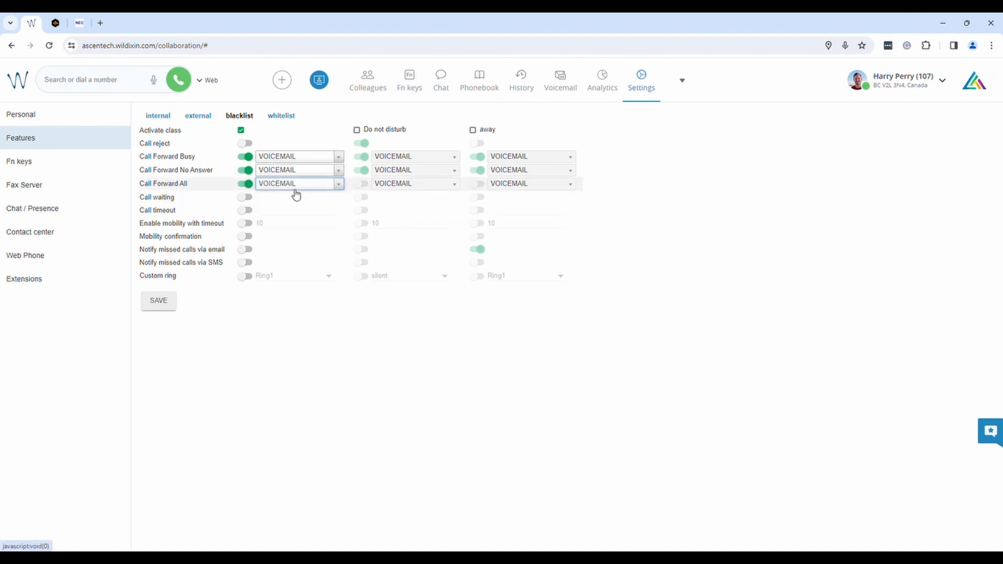
left_click(301, 186)
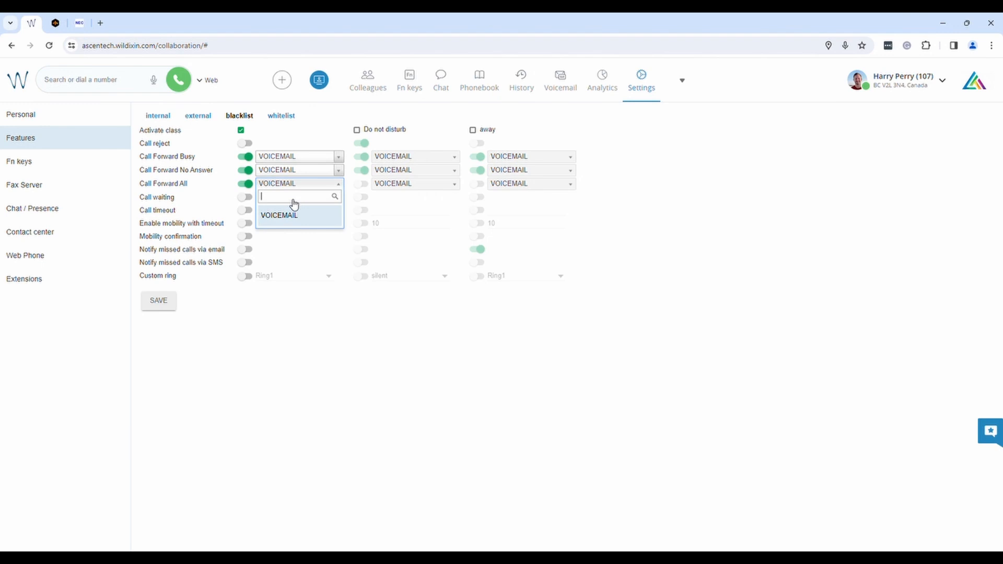
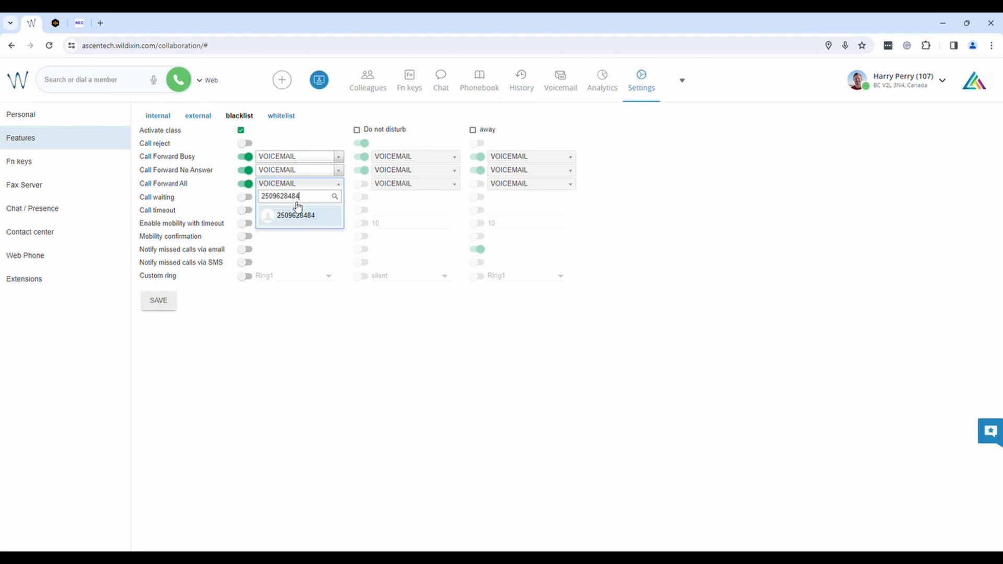
left_click(291, 216)
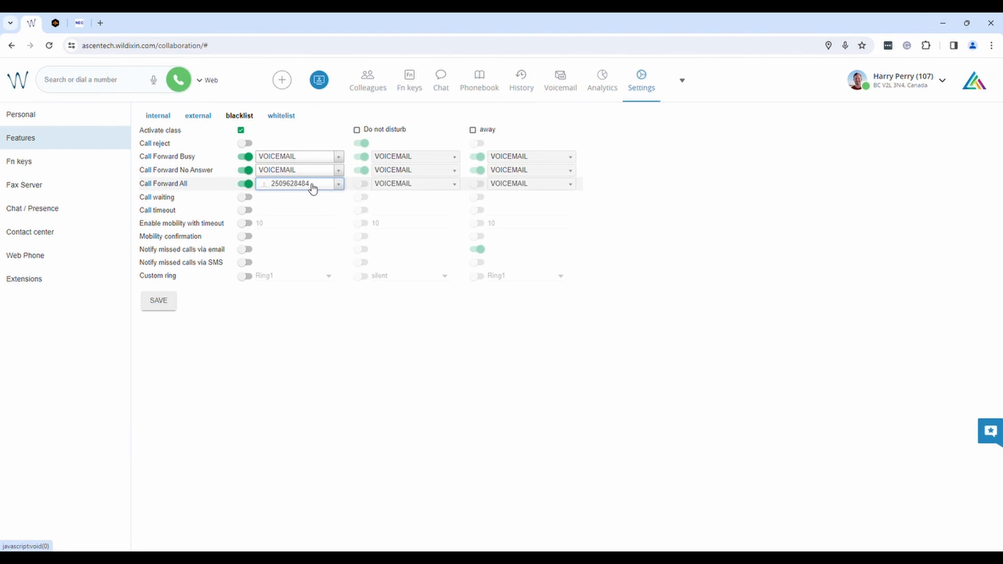
left_click(245, 184)
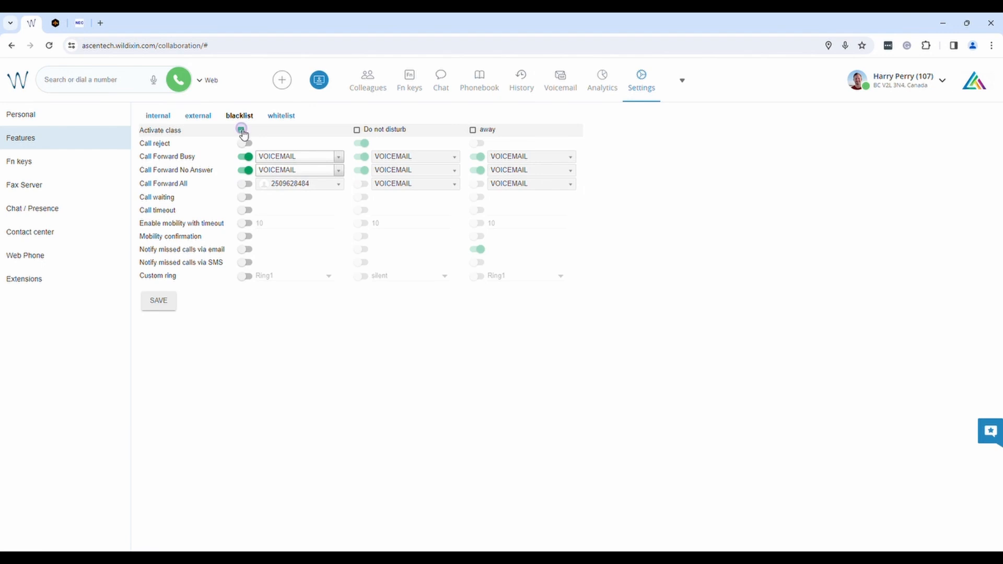
left_click(241, 130)
left_click(281, 115)
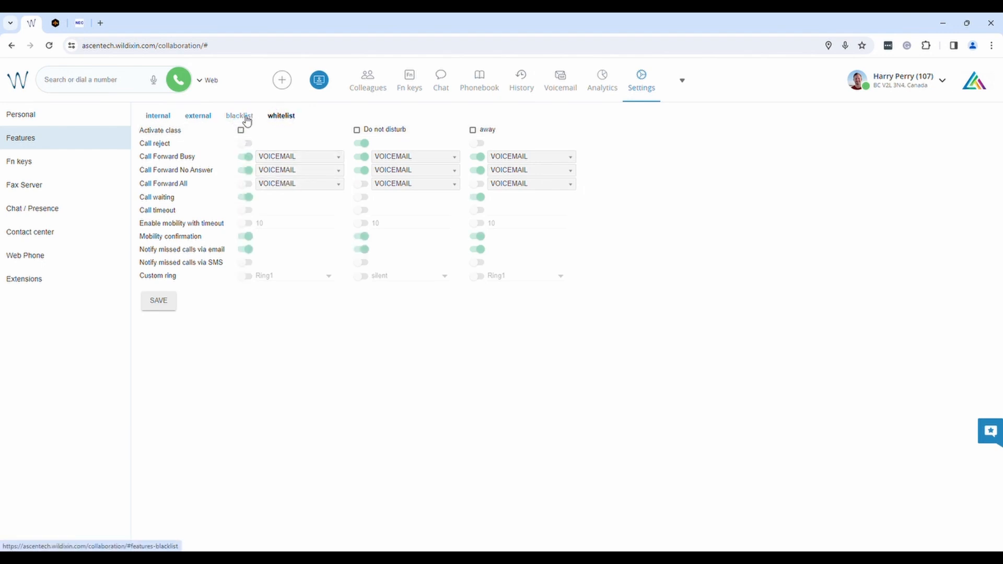
- Check the external and internal class tabs, then save the internal Features settings
left_click(208, 117)
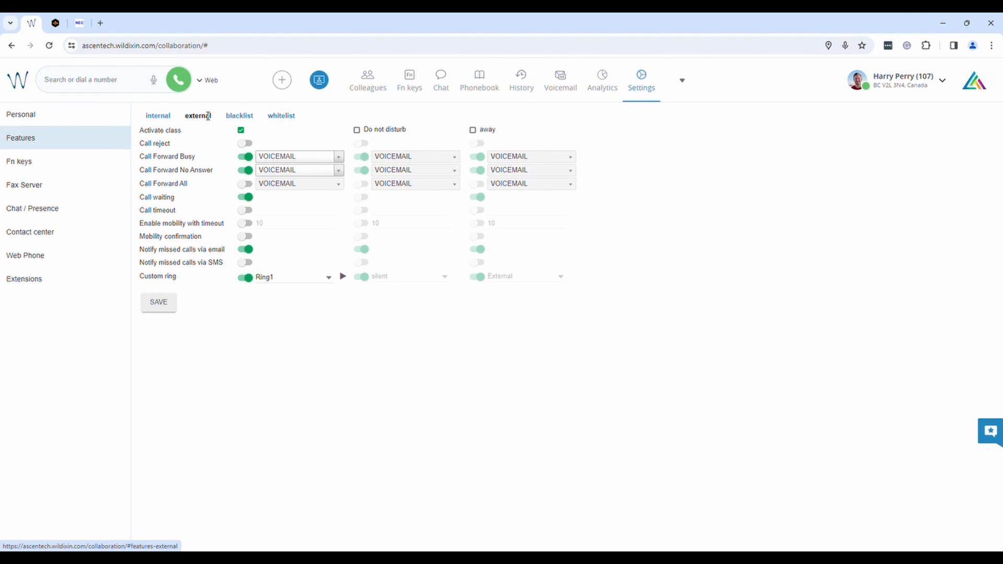
left_click(161, 115)
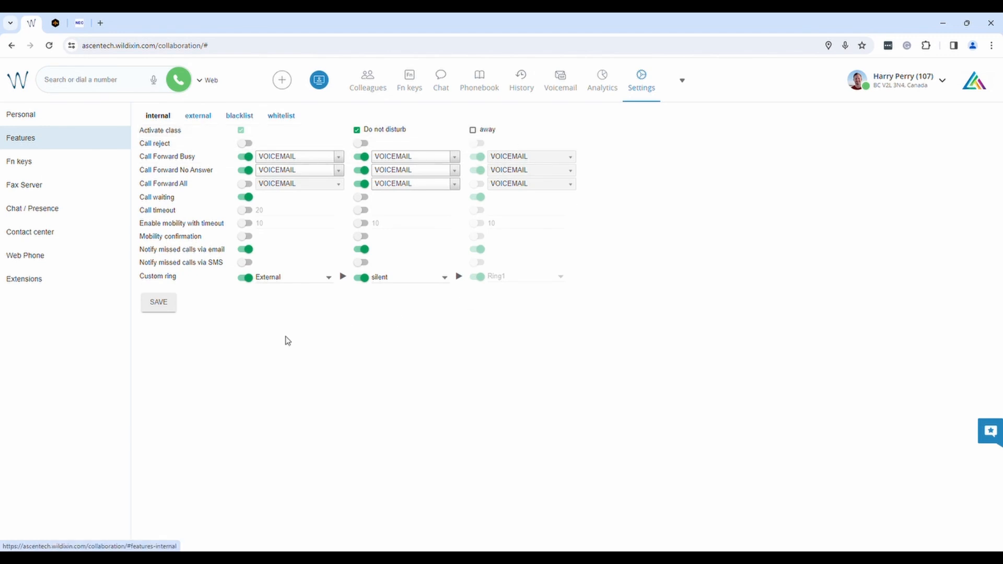
left_click(173, 312)
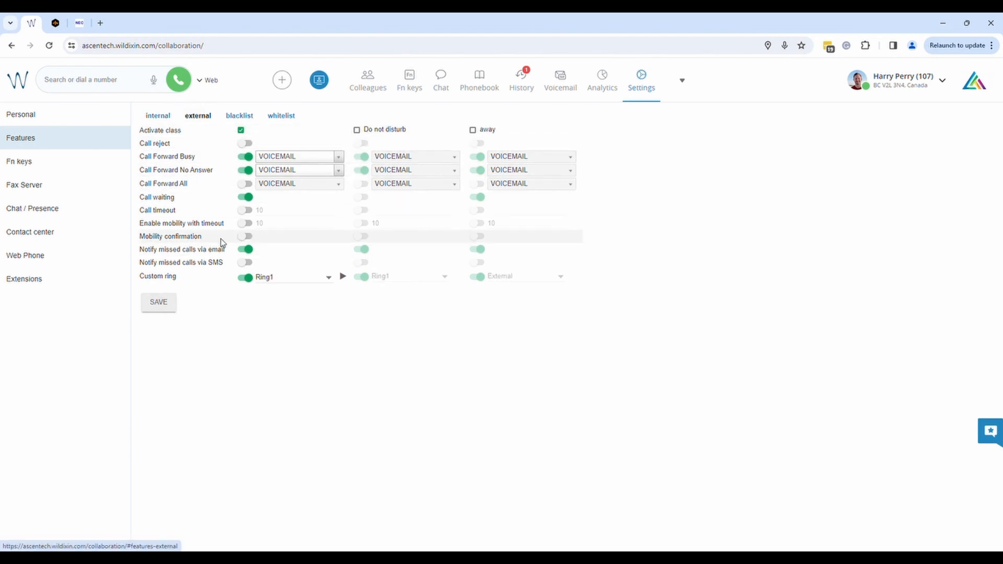
- Save Contact center with Unavailable on away / dnd left off, then save Features again
left_click(81, 234)
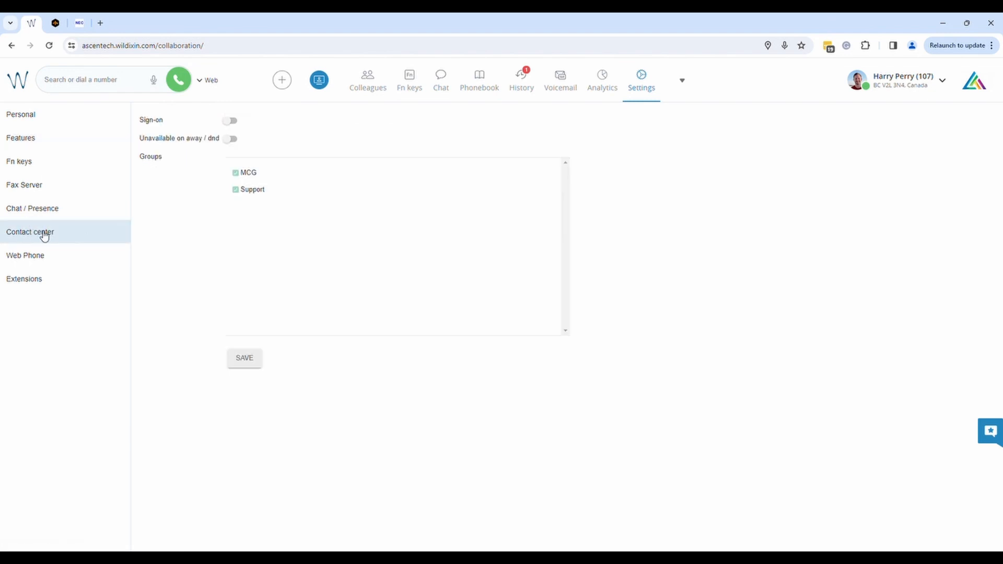
left_click(229, 140)
left_click(230, 142)
left_click(245, 360)
left_click(32, 140)
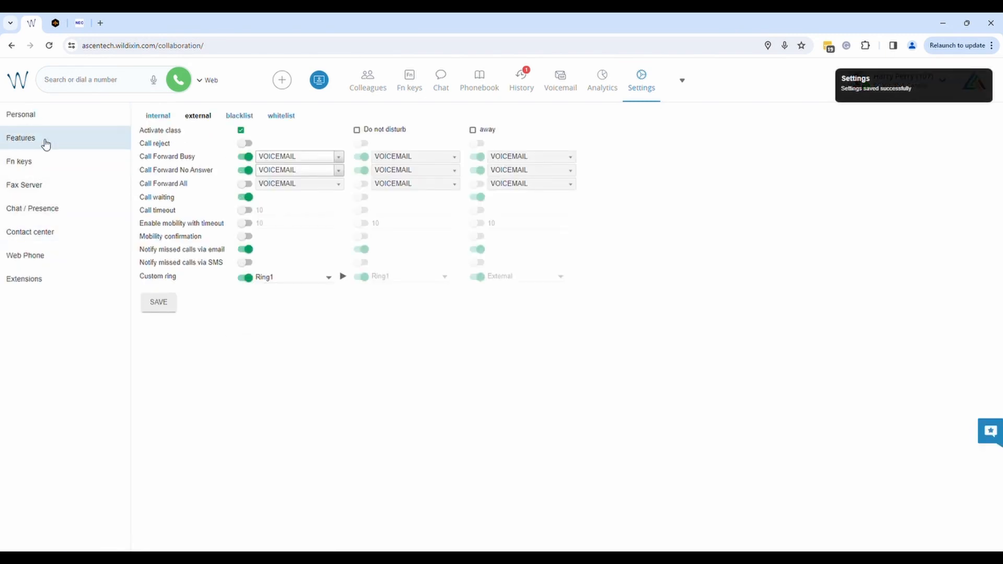
left_click(167, 308)
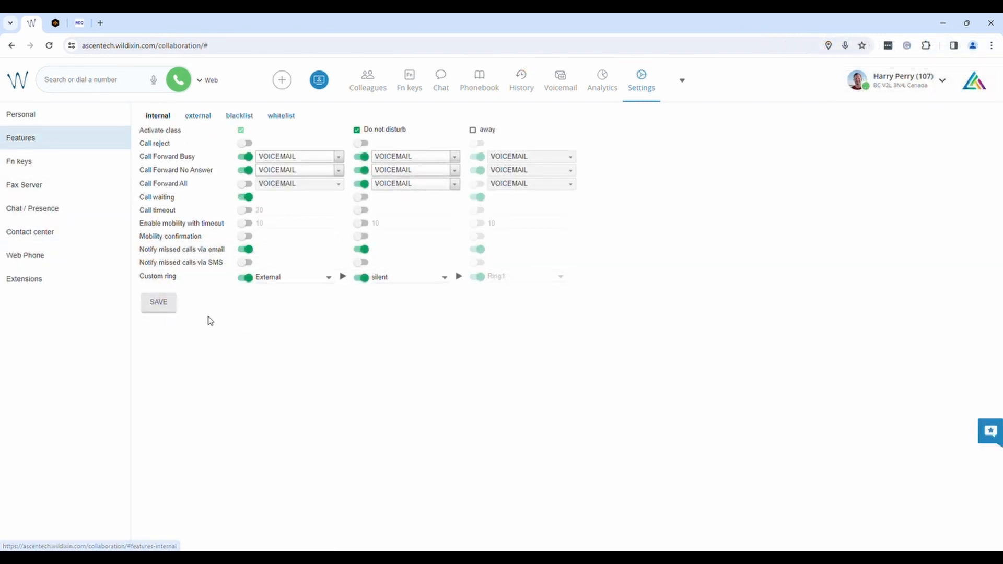